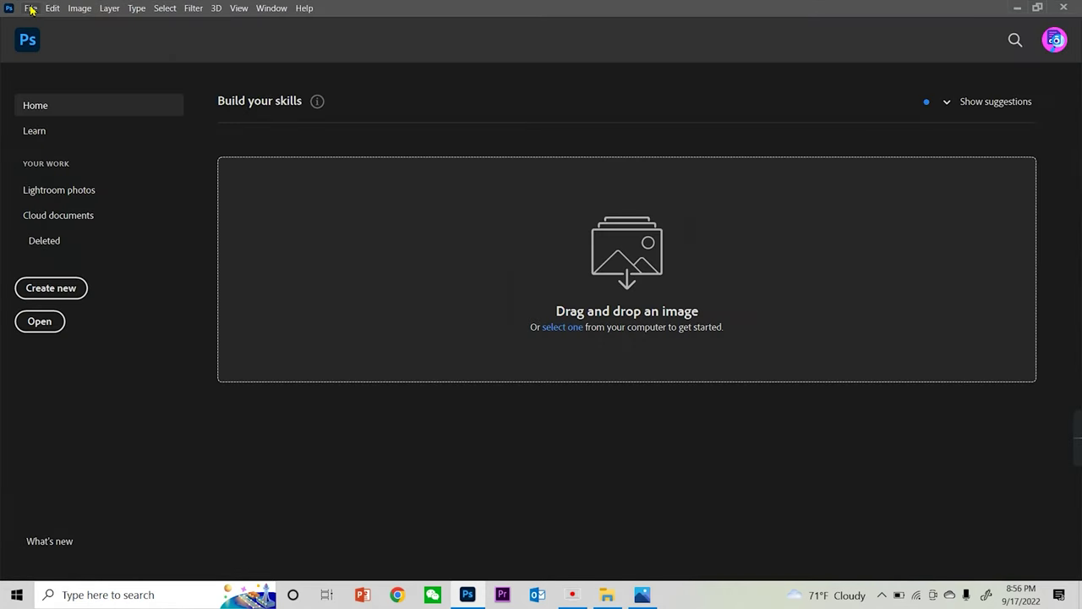
Create a blank A5 document and rotate it 90° clockwise to landscape
left_click(50, 287)
left_click(284, 168)
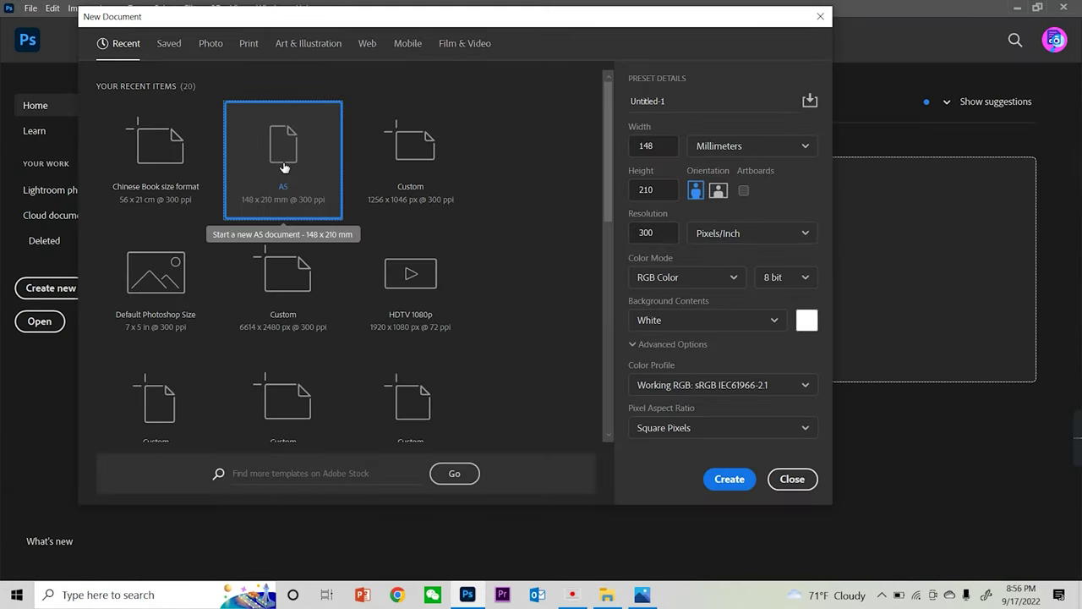
left_click(729, 479)
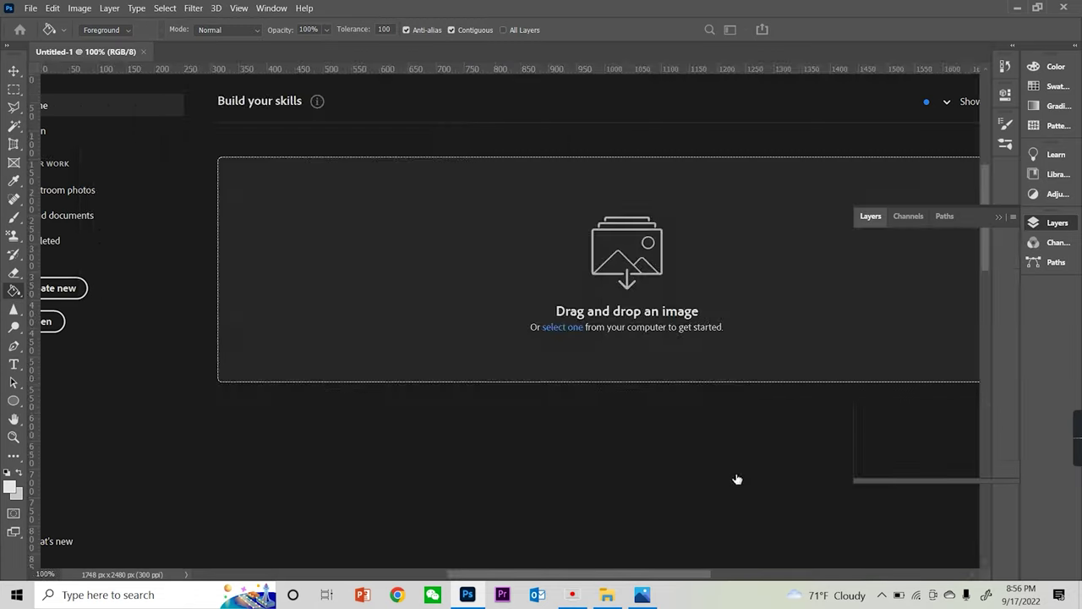
left_click(80, 7)
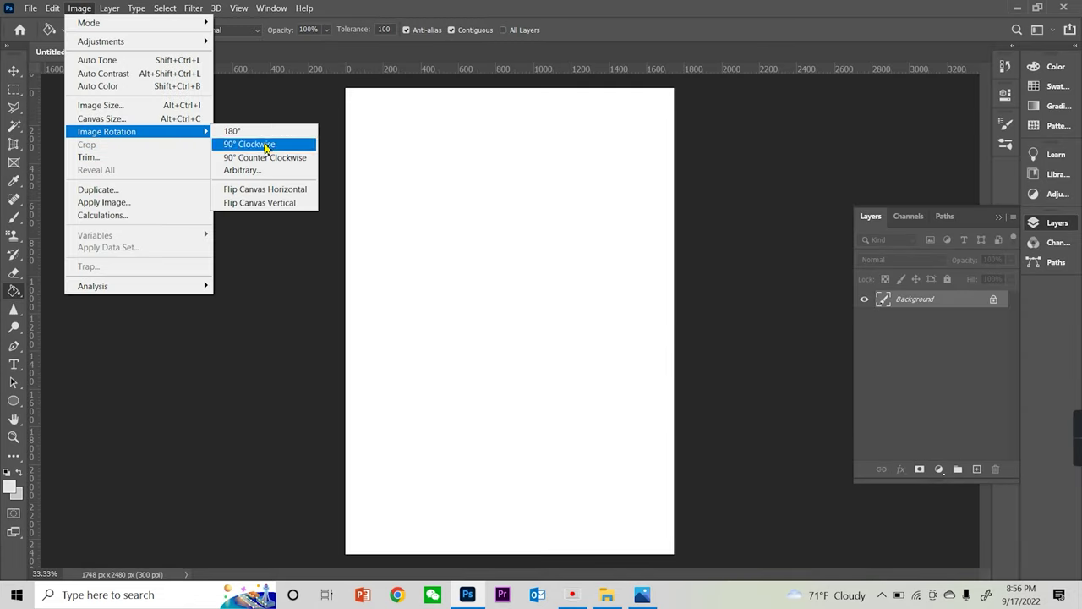
left_click(254, 143)
key("ctrl+0")
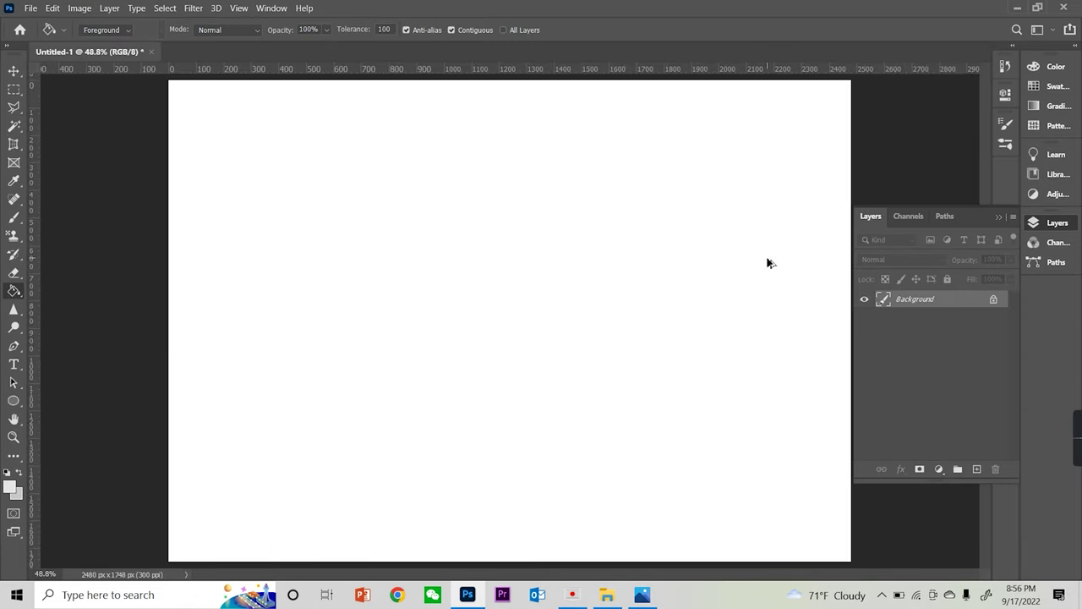
Add a new empty layer above the background in the Layers panel
left_click(1011, 218)
left_click(924, 88)
left_click(999, 218)
scroll(786, 229, "down", 3)
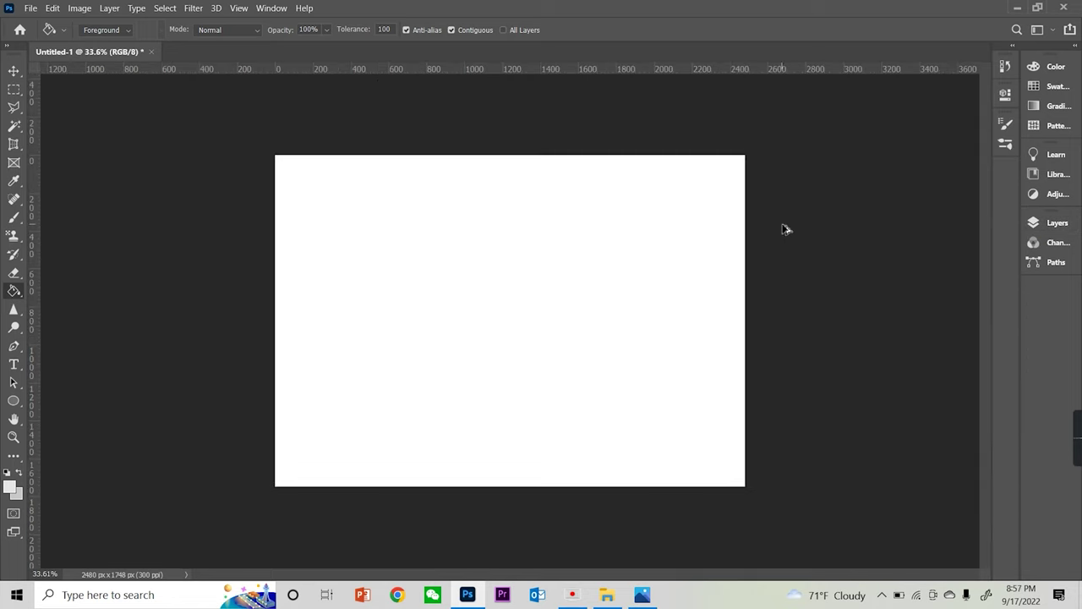
scroll(825, 250, "up", 1)
left_click(1049, 223)
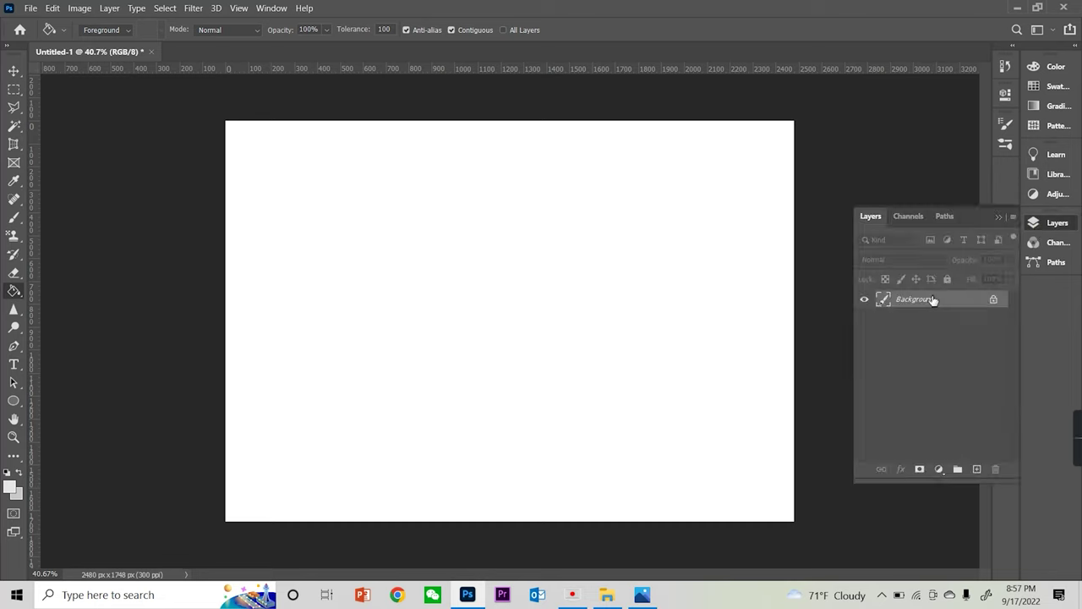
left_click(976, 470)
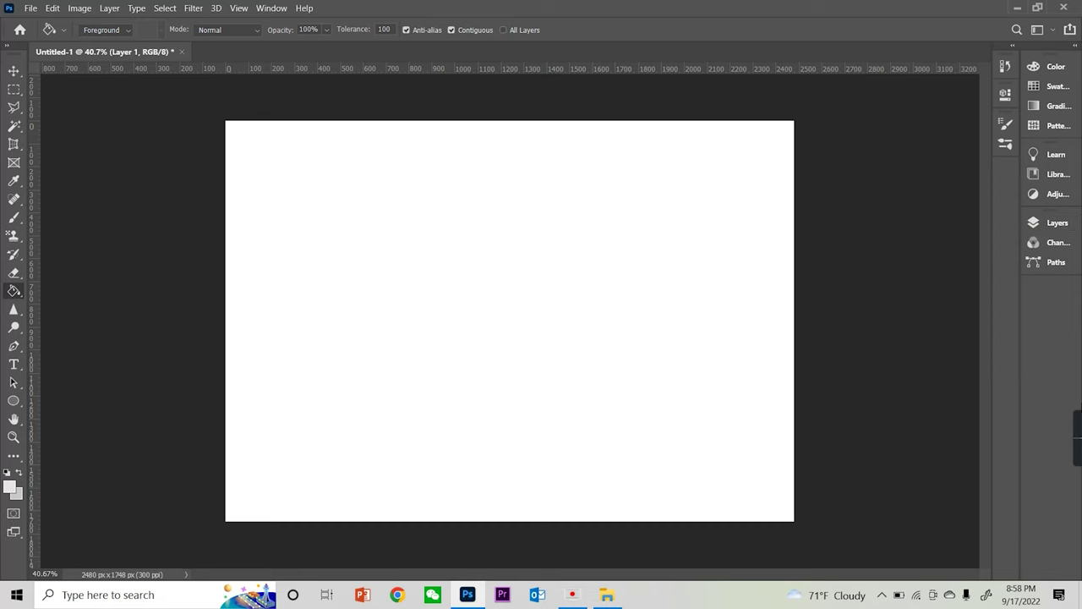
key("ctrl+plus")
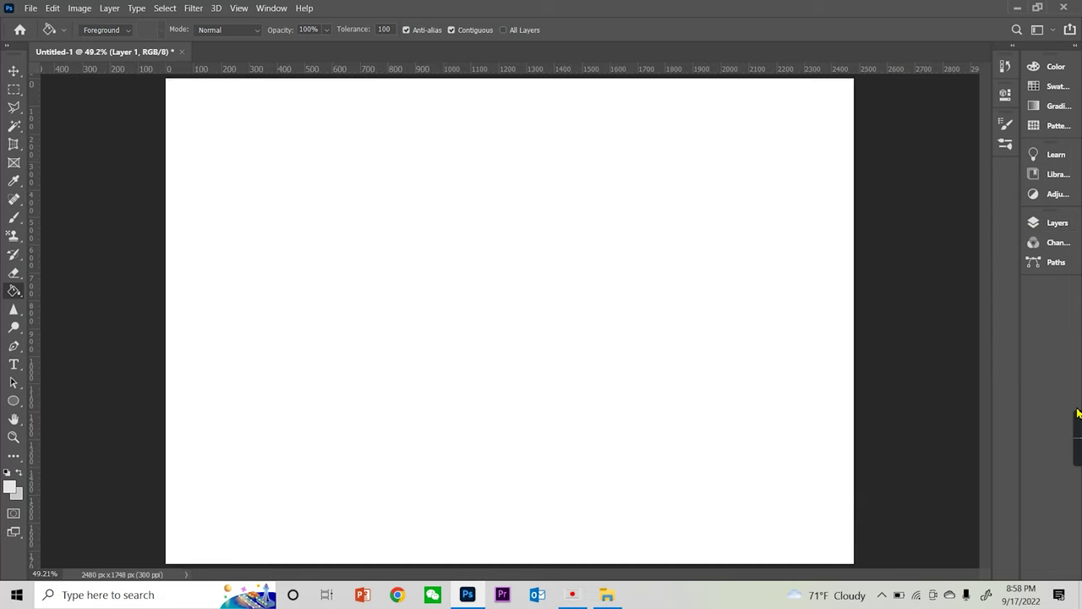
Set up the Brush tool with black (000000) and a small hard tip
key("b")
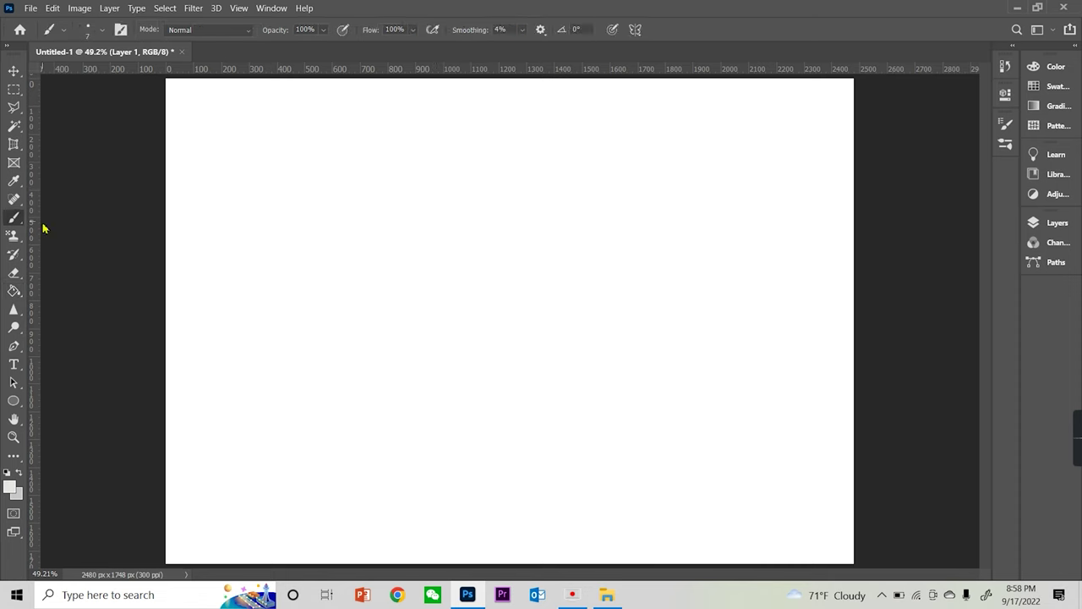
left_click(11, 490)
type("000000")
left_click(376, 308)
right_click(534, 252)
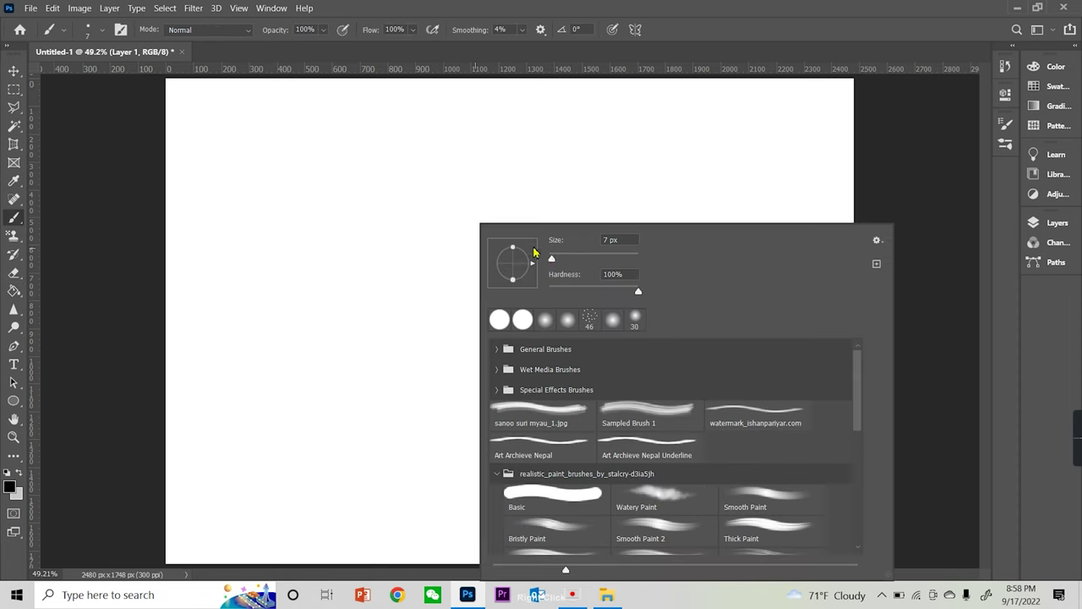
left_click(449, 225)
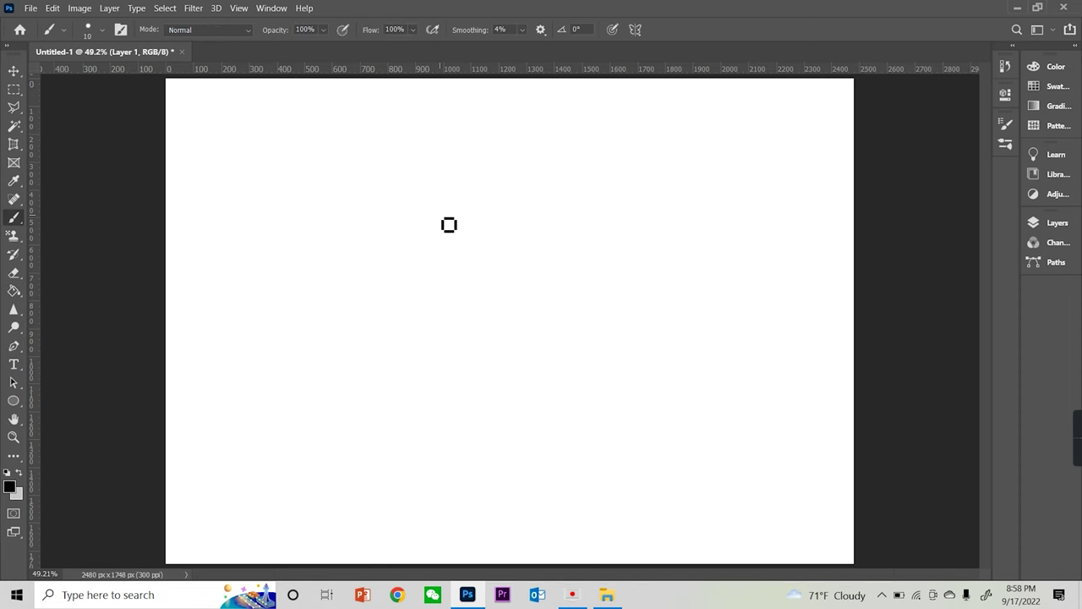
Scribble thin black loops across the whole canvas, undoing a trial stroke first
left_click_drag(449, 224, 591, 285)
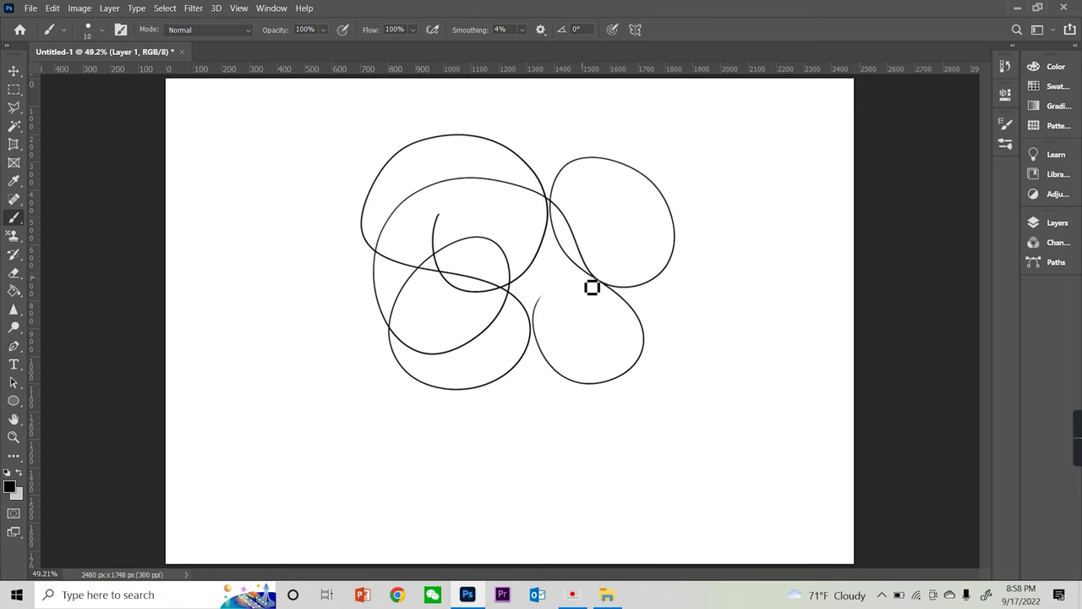
key("ctrl+z")
left_click_drag(470, 327, 399, 261)
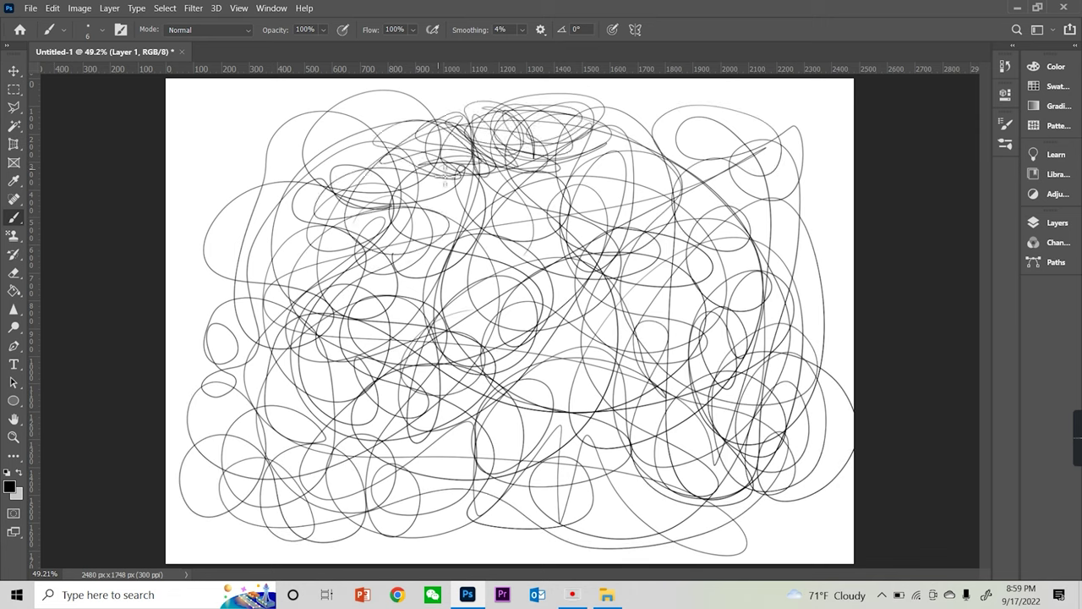
Hatch the face outline: right side, chin curve and left cheek
mouse_move(575, 144)
left_mouse_down()
mouse_move(627, 390)
mouse_move(686, 222)
left_mouse_up()
mouse_move(602, 406)
left_mouse_down()
mouse_move(617, 393)
mouse_move(635, 254)
mouse_move(619, 419)
mouse_move(535, 470)
left_mouse_up()
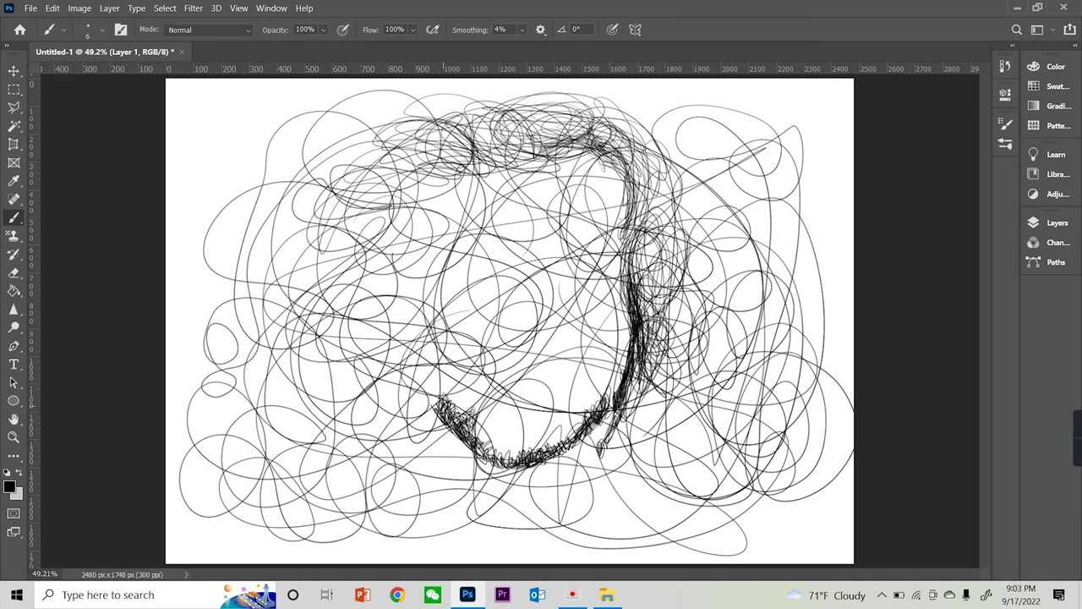
left_click_drag(464, 418, 566, 456)
left_click_drag(482, 456, 427, 381)
left_click_drag(410, 285, 433, 394)
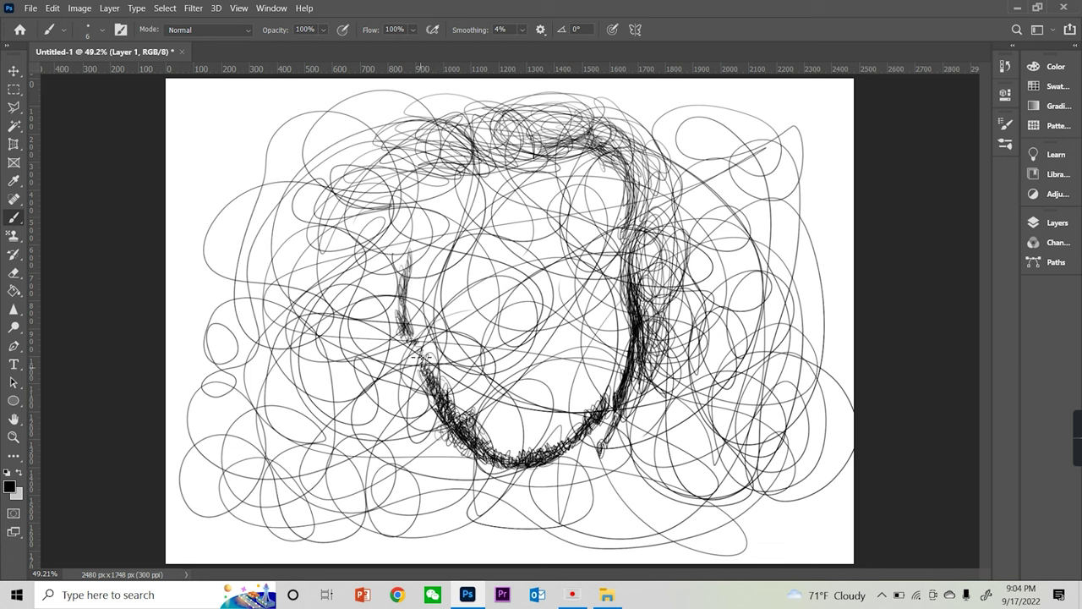
mouse_move(406, 274)
left_mouse_down()
mouse_move(399, 347)
mouse_move(420, 181)
left_mouse_up()
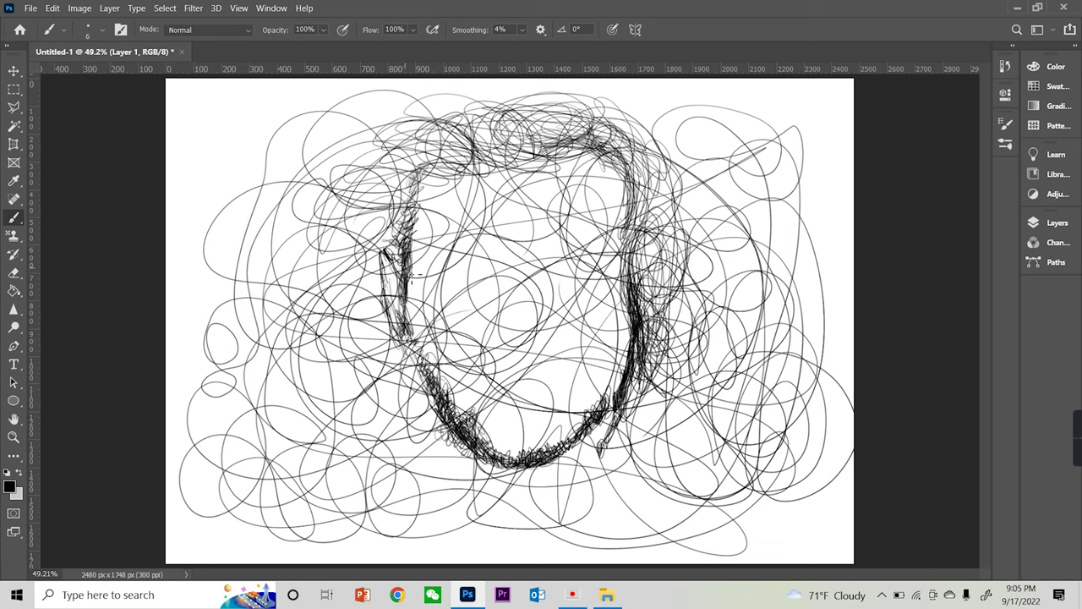
Hatch dense hair around the left temple, top and right side of the head
left_click_drag(443, 419, 473, 495)
mouse_move(419, 169)
left_mouse_down()
mouse_move(380, 241)
mouse_move(338, 160)
mouse_move(324, 283)
mouse_move(389, 200)
mouse_move(334, 254)
left_mouse_up()
left_click_drag(393, 195, 325, 272)
mouse_move(385, 169)
left_mouse_down()
mouse_move(480, 165)
mouse_move(507, 114)
mouse_move(439, 97)
left_mouse_up()
mouse_move(473, 144)
left_mouse_down()
mouse_move(575, 101)
mouse_move(523, 167)
left_mouse_up()
mouse_move(592, 127)
left_mouse_down()
mouse_move(629, 186)
mouse_move(642, 254)
left_mouse_up()
mouse_move(659, 194)
left_mouse_down()
mouse_move(634, 262)
mouse_move(647, 279)
mouse_move(546, 486)
left_mouse_up()
Darken the beard along the chin and jaw and draw a moustache line
left_click_drag(583, 432, 461, 474)
left_click_drag(456, 436, 541, 490)
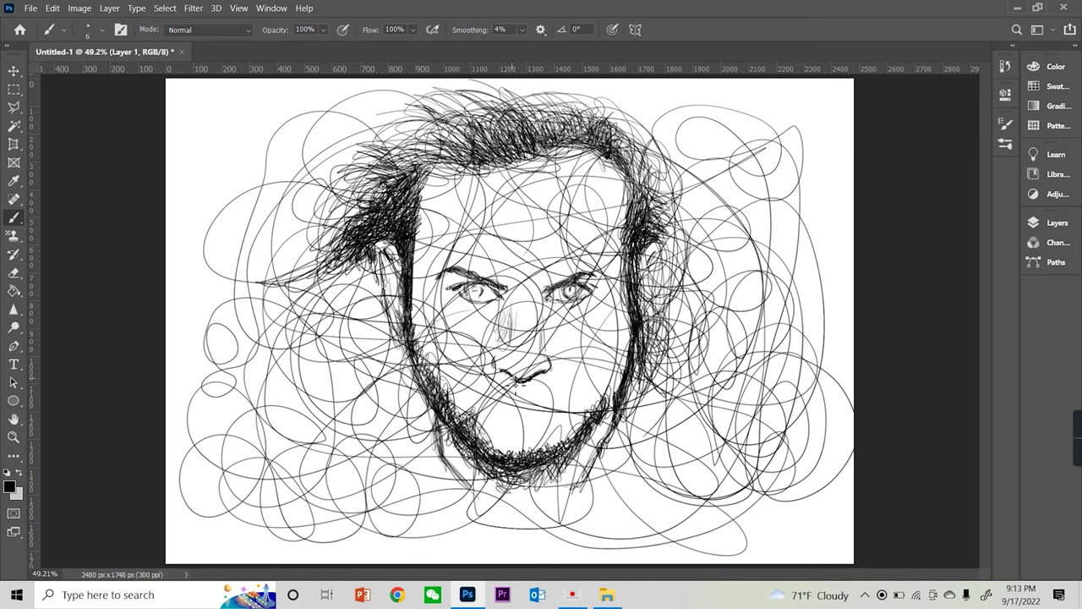
left_click_drag(536, 378, 565, 396)
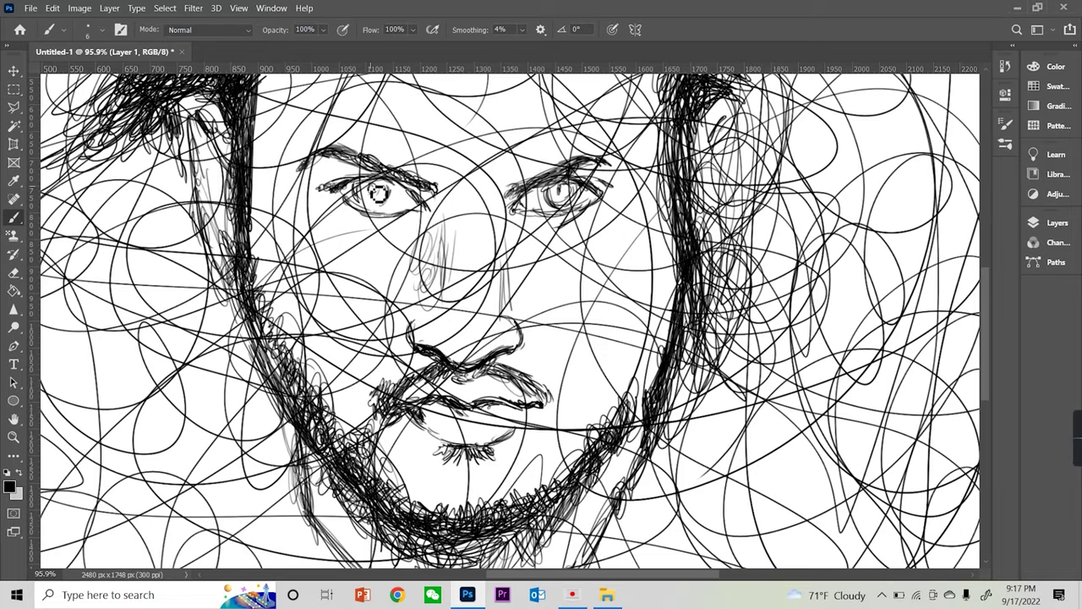
Darken the left iris and eye outline, thicken both eyebrows and reinforce the left jawline
left_click_drag(384, 194, 365, 197)
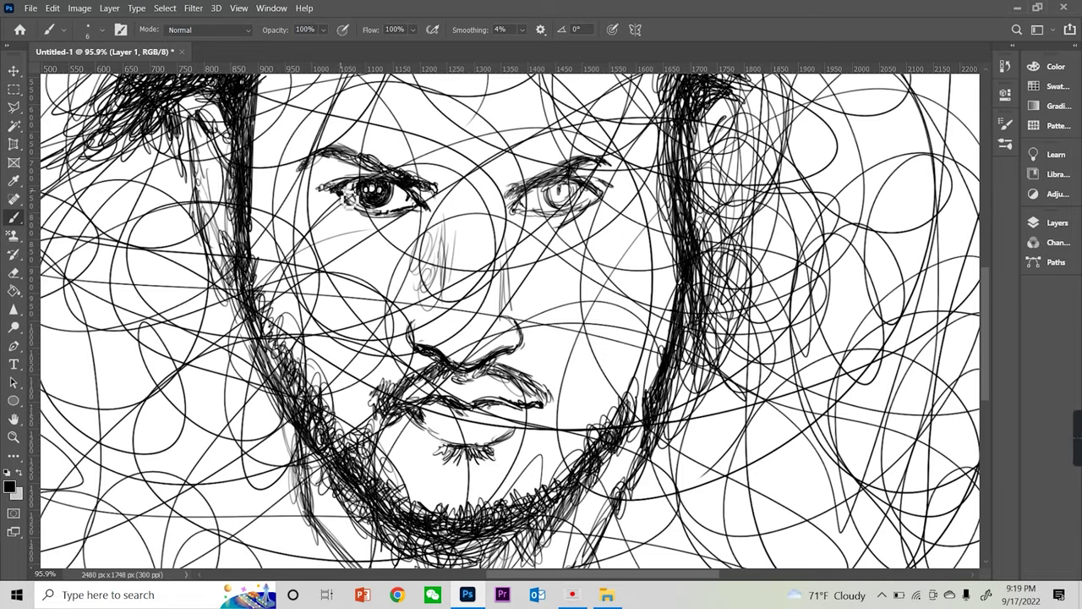
left_click_drag(359, 161, 431, 185)
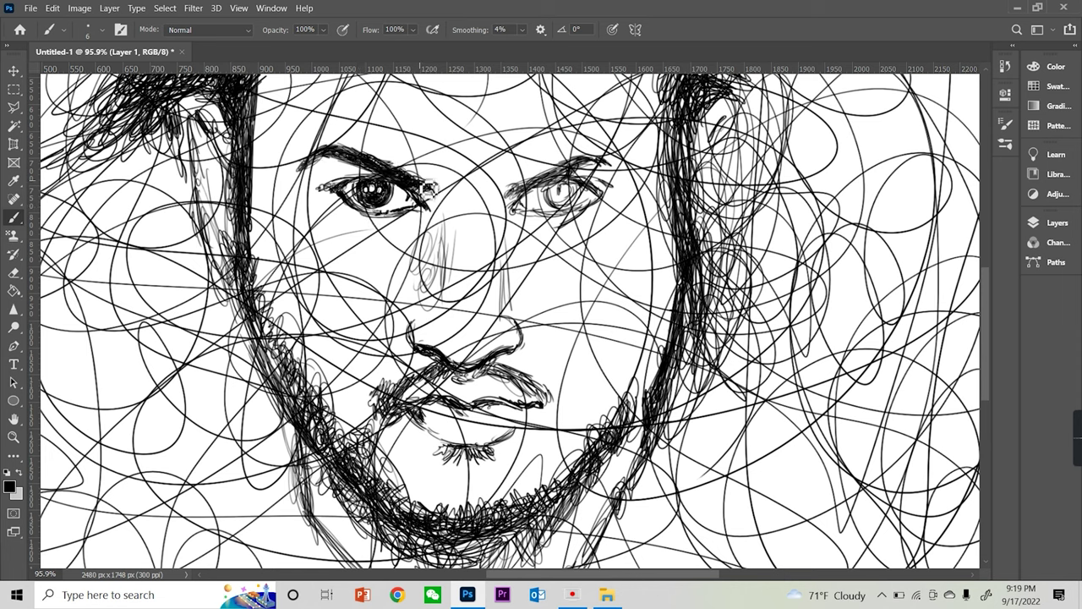
left_click_drag(337, 193, 391, 186)
left_click_drag(263, 271, 261, 327)
left_click_drag(238, 274, 222, 311)
mouse_move(535, 171)
left_mouse_down()
mouse_move(592, 173)
mouse_move(577, 202)
left_mouse_up()
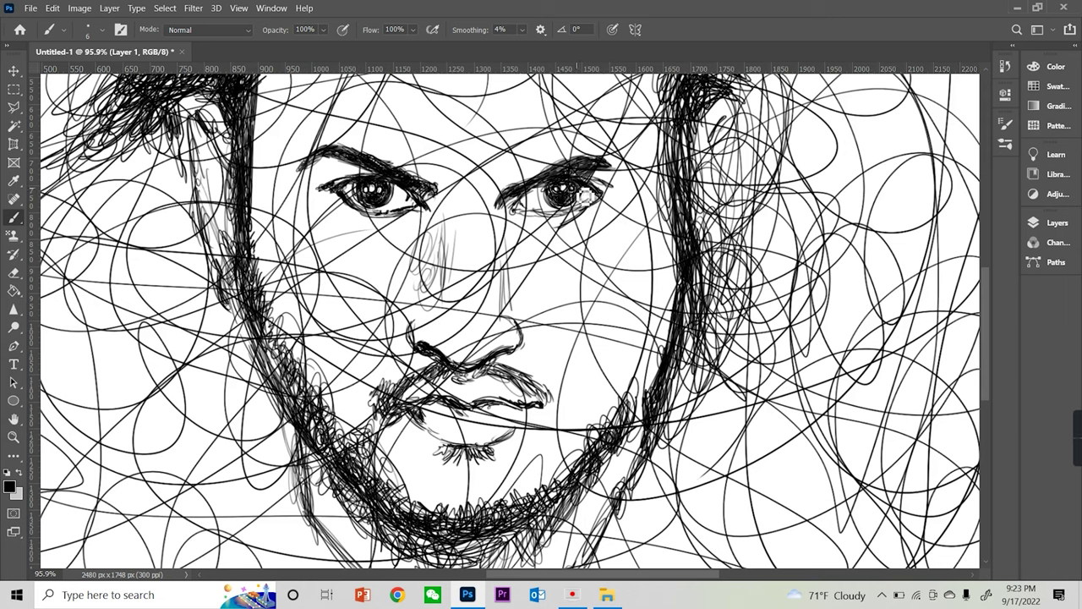
mouse_move(534, 216)
left_mouse_down()
mouse_move(604, 179)
mouse_move(551, 233)
left_mouse_up()
Shade the nose, thicken the moustache and lips, and darken the left-jaw beard
mouse_move(427, 288)
left_mouse_down()
mouse_move(461, 325)
mouse_move(508, 275)
left_mouse_up()
mouse_move(518, 358)
left_mouse_down()
mouse_move(431, 365)
mouse_move(376, 414)
mouse_move(415, 417)
mouse_move(495, 372)
mouse_move(528, 384)
mouse_move(512, 369)
left_mouse_up()
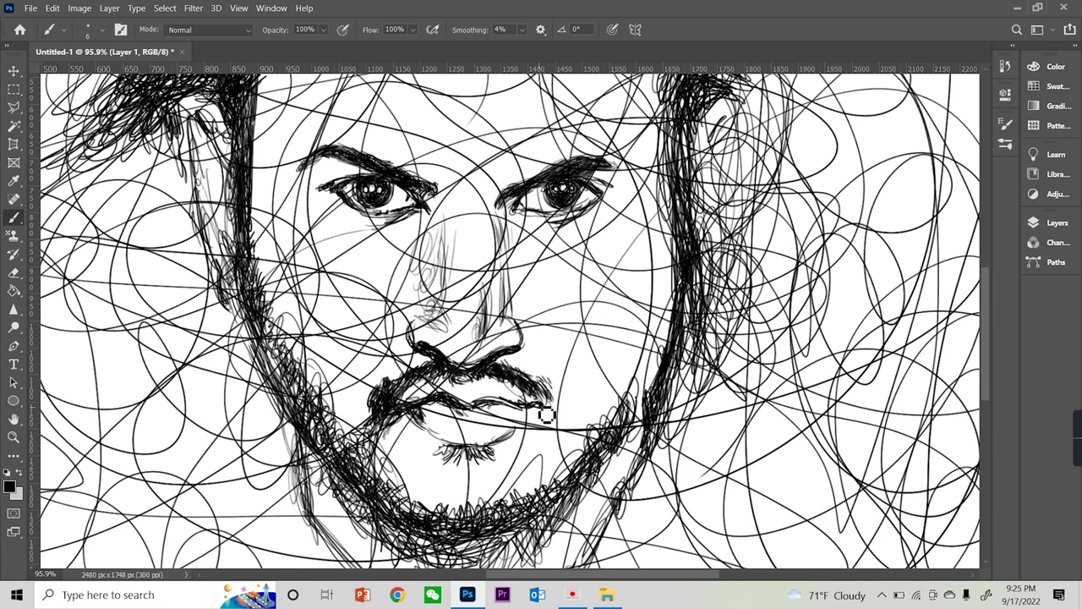
mouse_move(499, 406)
left_mouse_down()
mouse_move(465, 404)
mouse_move(507, 396)
left_mouse_up()
mouse_move(477, 449)
left_mouse_down()
mouse_move(512, 457)
mouse_move(435, 448)
left_mouse_up()
left_click_drag(440, 444, 467, 456)
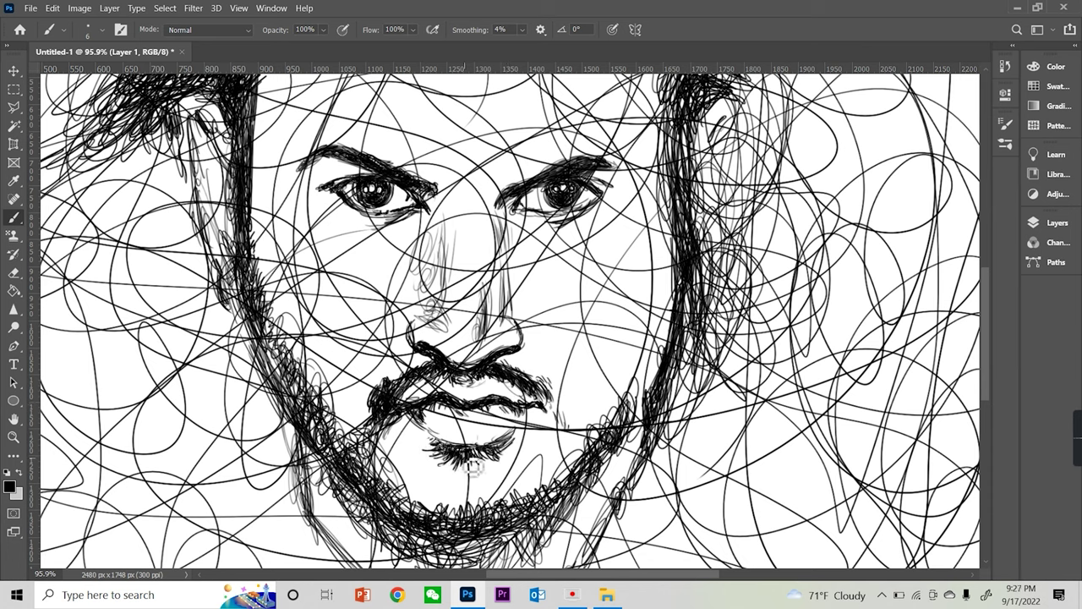
mouse_move(495, 452)
left_mouse_down()
mouse_move(386, 508)
mouse_move(275, 383)
left_mouse_up()
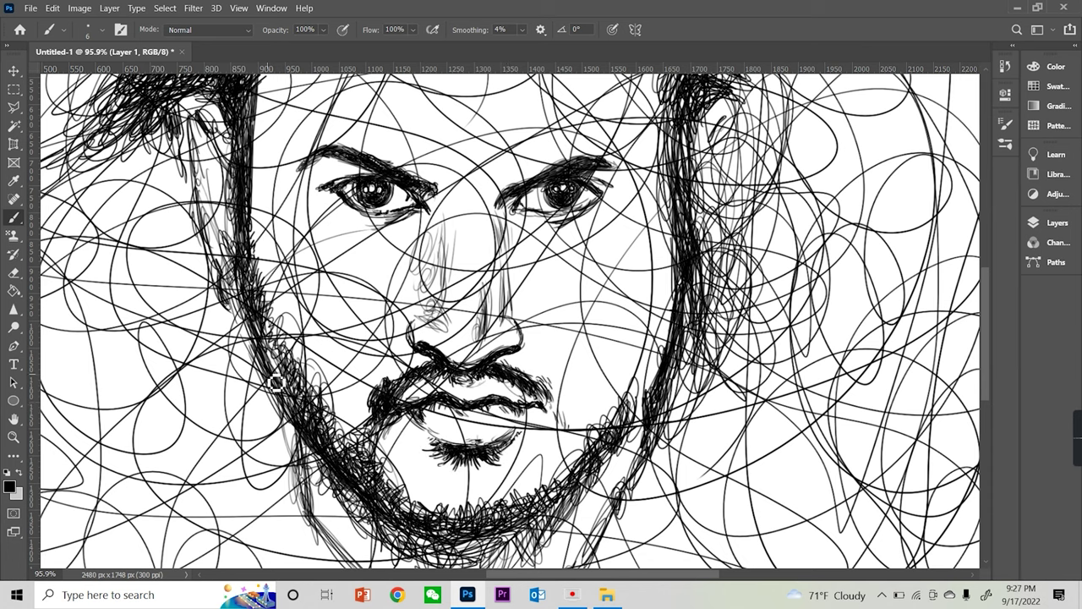
left_click_drag(302, 425, 314, 495)
scroll(431, 469, "down", 1)
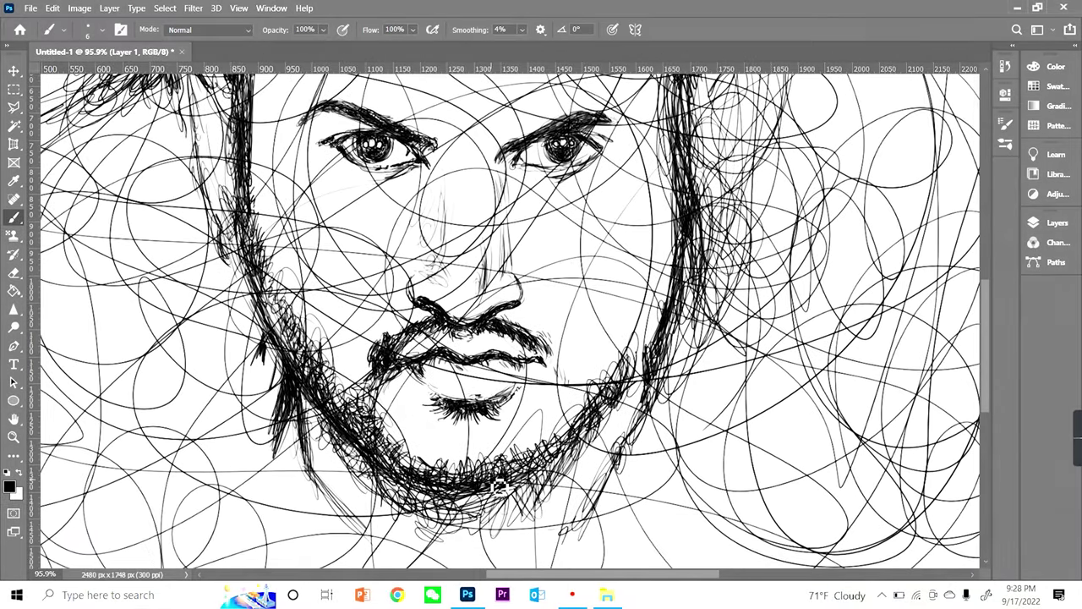
Thicken the lower beard and darken the right jaw and cheek line
left_click_drag(567, 457, 527, 479)
mouse_move(578, 429)
left_mouse_down()
mouse_move(633, 321)
mouse_move(673, 356)
mouse_move(676, 288)
mouse_move(660, 369)
mouse_move(613, 448)
mouse_move(651, 380)
left_mouse_up()
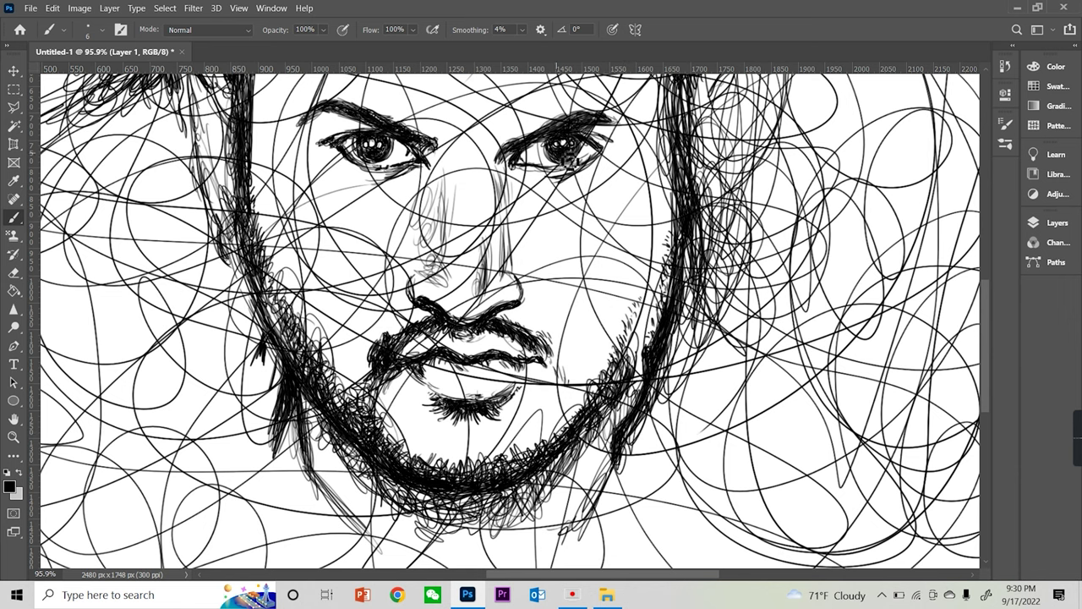
mouse_move(595, 513)
left_mouse_down()
mouse_move(584, 469)
mouse_move(423, 525)
left_mouse_up()
mouse_move(372, 220)
left_mouse_down()
mouse_move(463, 190)
mouse_move(459, 180)
mouse_move(462, 218)
mouse_move(405, 389)
mouse_move(389, 338)
mouse_move(285, 356)
mouse_move(338, 382)
mouse_move(314, 415)
left_mouse_up()
Draw long hair strands down the left side beside the cheek
scroll(398, 355, "down", 3)
mouse_move(372, 270)
left_mouse_down()
mouse_move(314, 415)
mouse_move(293, 360)
mouse_move(135, 372)
left_mouse_up()
mouse_move(162, 493)
left_mouse_down()
mouse_move(359, 334)
mouse_move(351, 288)
mouse_move(381, 195)
mouse_move(396, 258)
mouse_move(372, 406)
mouse_move(423, 364)
mouse_move(397, 414)
mouse_move(406, 437)
left_mouse_up()
scroll(405, 437, "down", 2)
Hatch the top of the hair and strands down the right side of the head
mouse_move(287, 471)
left_mouse_down()
mouse_move(383, 353)
mouse_move(318, 309)
mouse_move(372, 228)
mouse_move(355, 271)
mouse_move(377, 292)
left_mouse_up()
scroll(376, 291, "down", 2)
scroll(377, 292, "up", 3)
left_click_drag(474, 127, 541, 103)
scroll(548, 110, "down", 1)
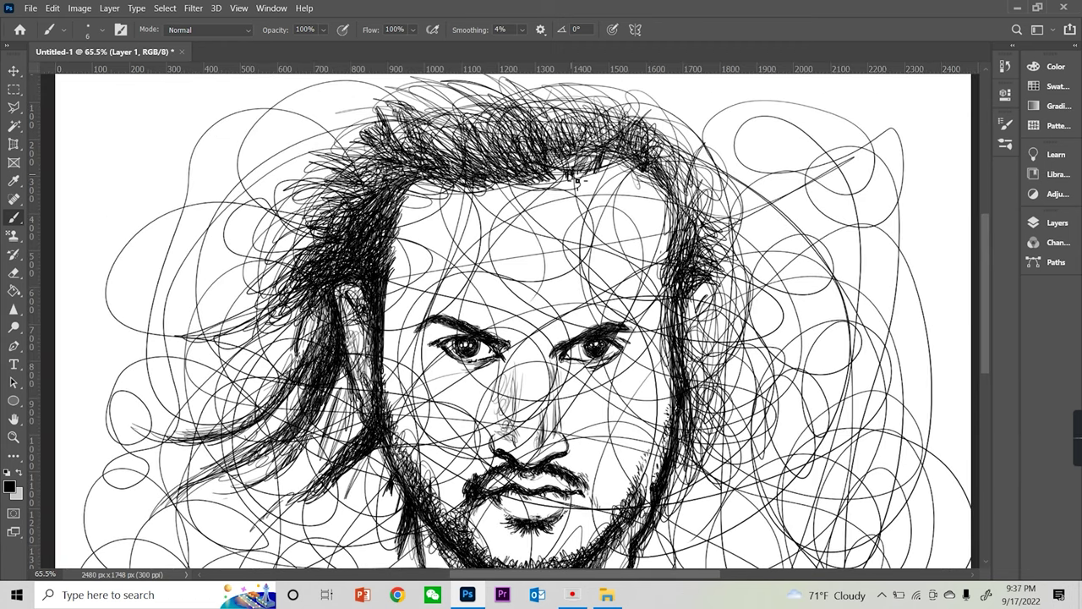
left_click_drag(576, 179, 571, 183)
left_click_drag(665, 182, 683, 313)
mouse_move(689, 161)
left_mouse_down()
mouse_move(592, 89)
mouse_move(582, 156)
mouse_move(558, 208)
left_mouse_up()
scroll(591, 93, "up", 1)
Fill in dense hair above the forehead and along the top edge
left_click_drag(559, 115, 549, 215)
left_click_drag(605, 135, 554, 165)
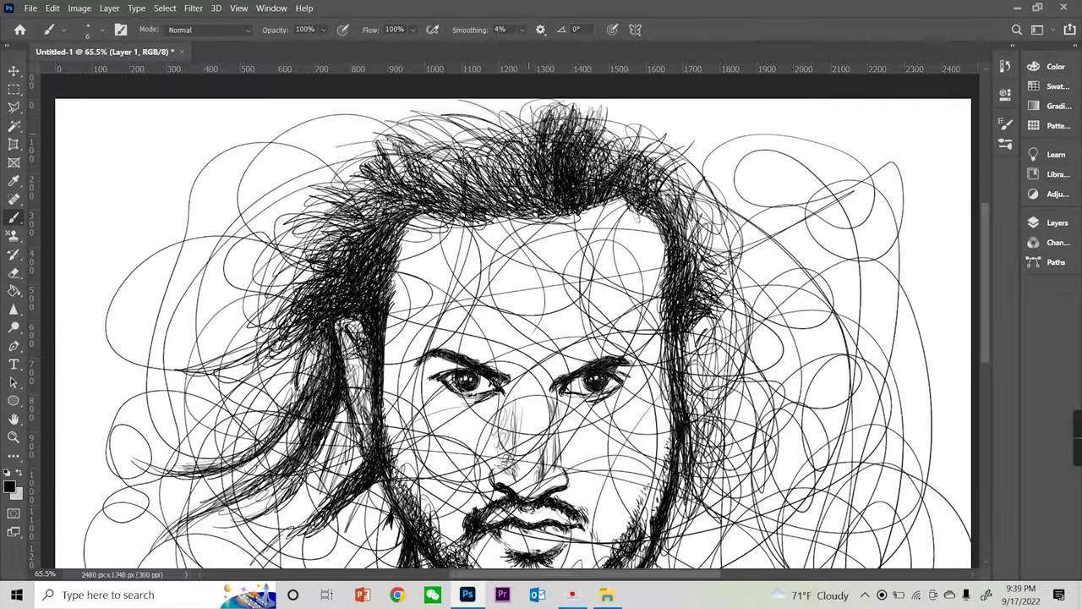
left_click_drag(558, 102, 457, 161)
left_click_drag(507, 99, 397, 182)
left_click_drag(475, 195, 510, 229)
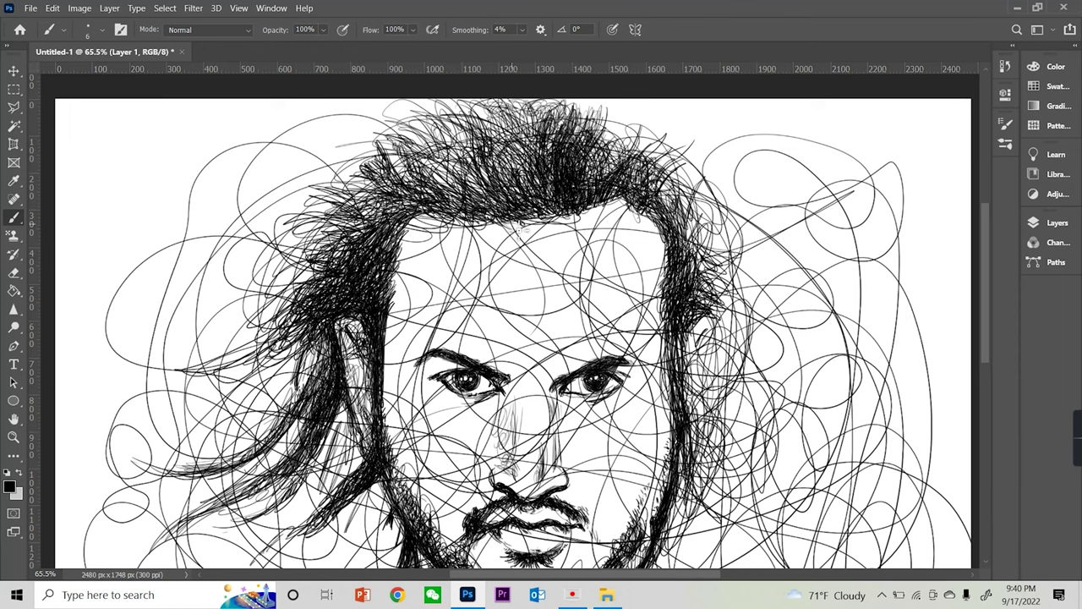
left_click_drag(421, 173, 351, 211)
mouse_move(478, 123)
left_mouse_down()
mouse_move(377, 179)
mouse_move(418, 173)
mouse_move(423, 199)
left_mouse_up()
left_click_drag(584, 215, 626, 193)
scroll(568, 338, "down", 2)
Hatch beside the right ear and jaw, and darken below the left ear
mouse_move(693, 254)
left_mouse_down()
mouse_move(680, 351)
mouse_move(726, 381)
mouse_move(715, 322)
mouse_move(689, 393)
left_mouse_up()
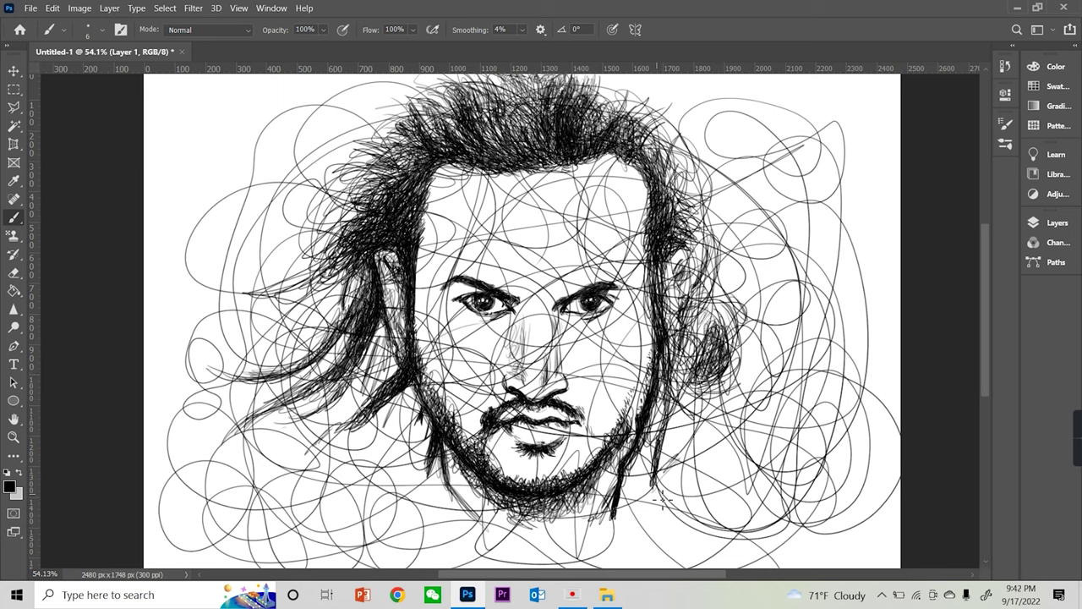
left_click_drag(685, 437, 727, 398)
left_click_drag(803, 457, 753, 387)
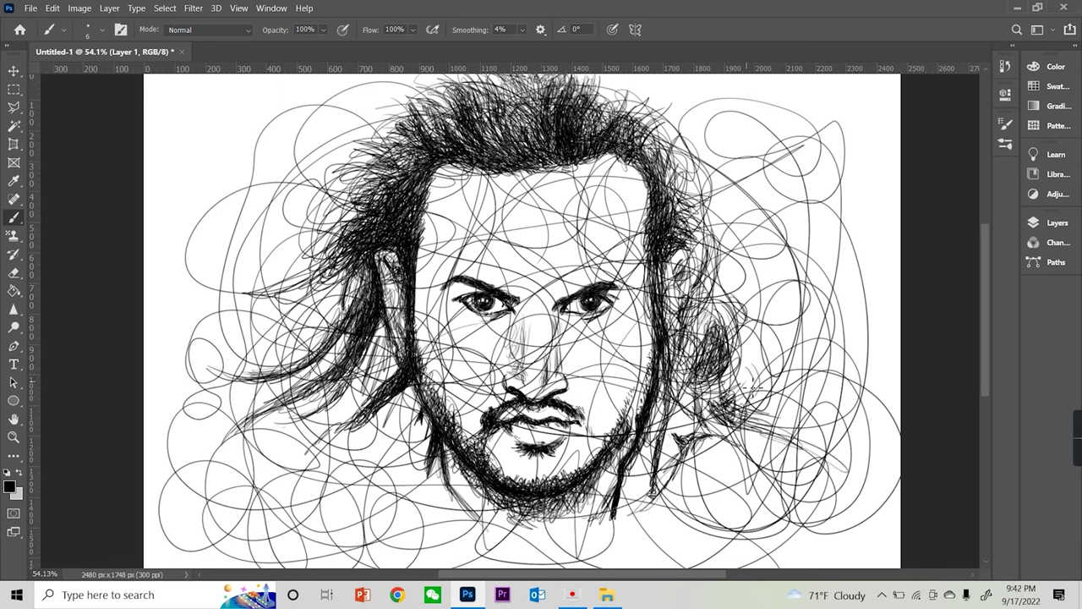
left_click_drag(420, 433, 330, 482)
mouse_move(418, 415)
left_mouse_down()
mouse_move(398, 469)
mouse_move(317, 511)
mouse_move(372, 482)
left_mouse_up()
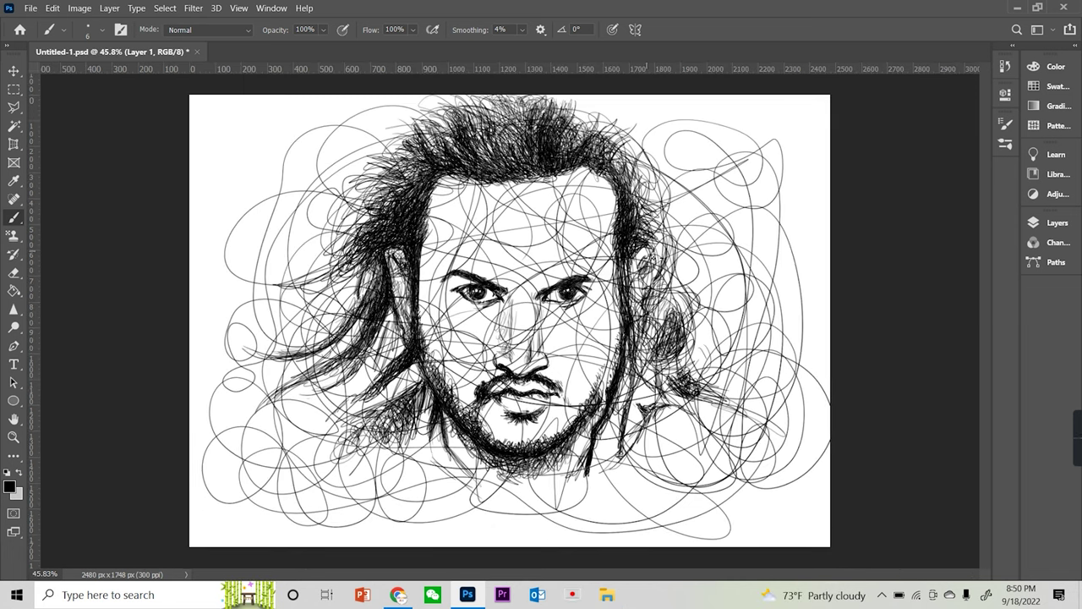
Darken the shadow beneath the left jaw and fill the left hair with hatching
left_click_drag(685, 271, 592, 110)
left_click_drag(498, 418, 410, 499)
left_click_drag(427, 393, 292, 503)
left_click_drag(406, 440, 279, 541)
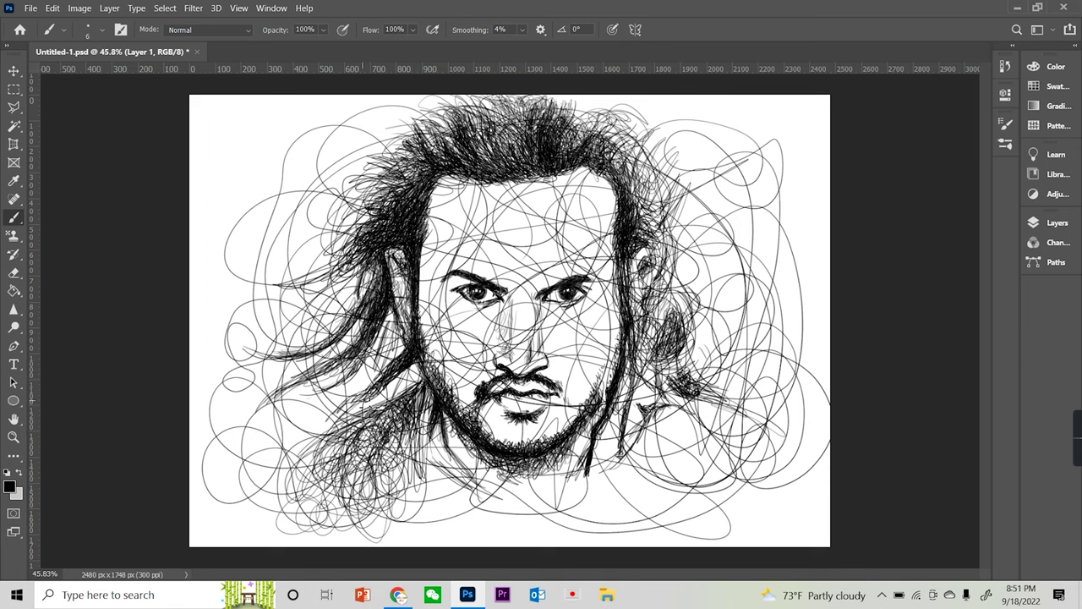
mouse_move(390, 318)
left_mouse_down()
mouse_move(330, 398)
mouse_move(288, 423)
left_mouse_up()
left_click_drag(372, 183, 284, 234)
left_click_drag(398, 161, 308, 208)
left_click_drag(410, 178, 302, 258)
left_click_drag(386, 196, 298, 266)
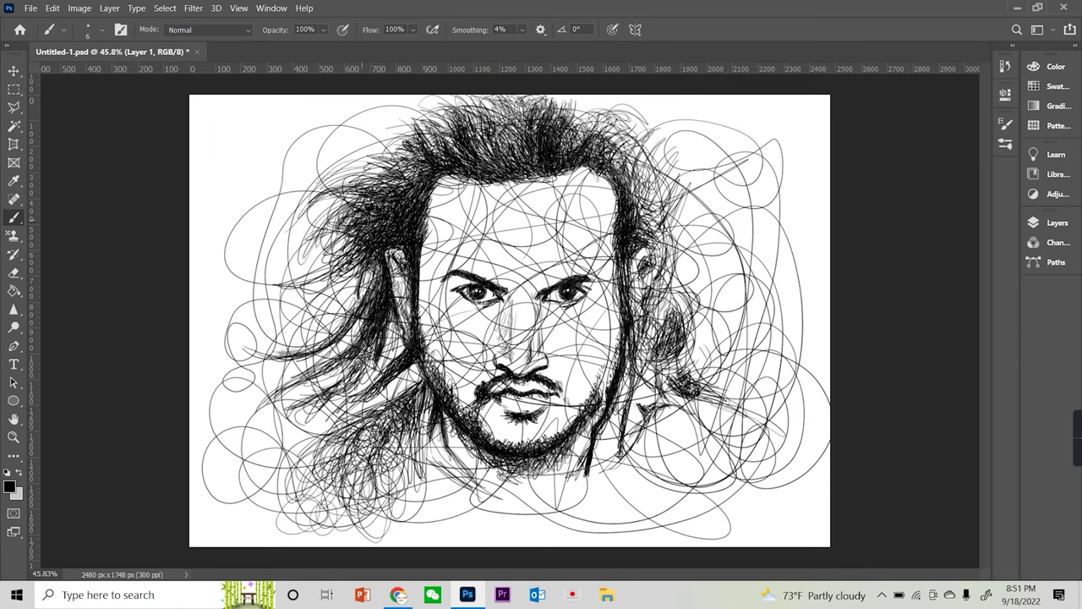
left_click_drag(377, 228, 296, 319)
left_click_drag(373, 254, 309, 334)
Darken the upper-left hair and build up strokes across the top of the head
left_click_drag(448, 103, 356, 169)
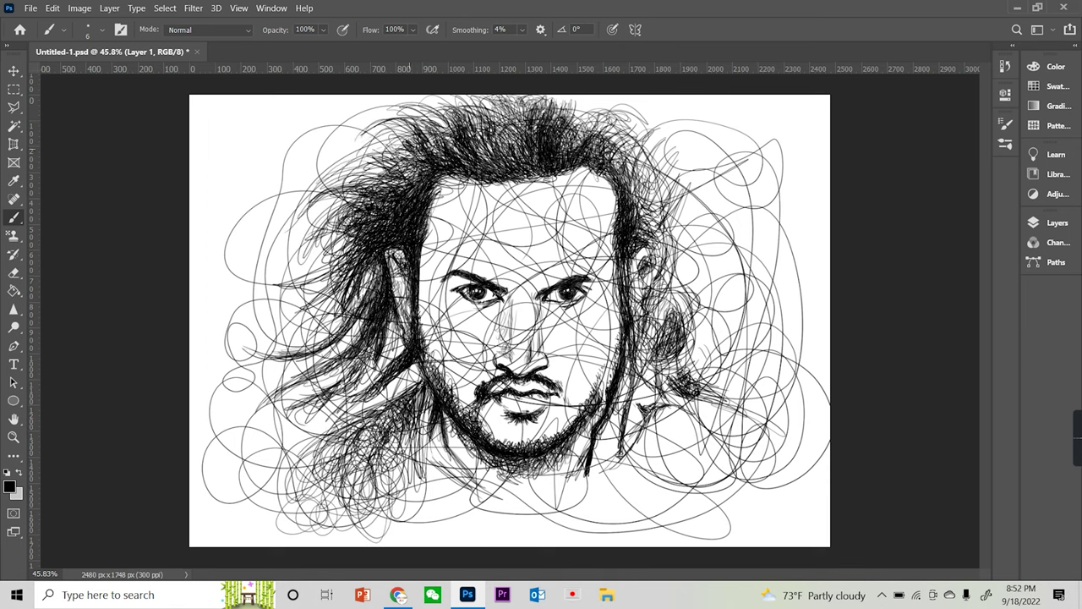
left_click_drag(423, 131, 340, 186)
left_click_drag(431, 150, 353, 194)
left_click_drag(453, 133, 421, 166)
left_click_drag(459, 113, 401, 156)
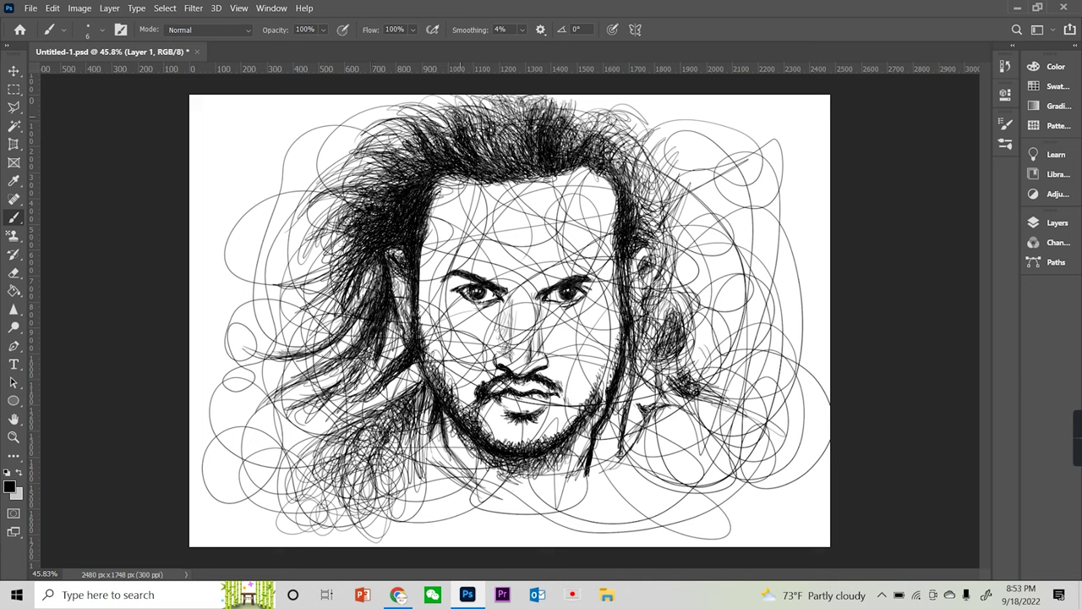
mouse_move(525, 105)
left_mouse_down()
mouse_move(496, 166)
mouse_move(497, 155)
left_mouse_up()
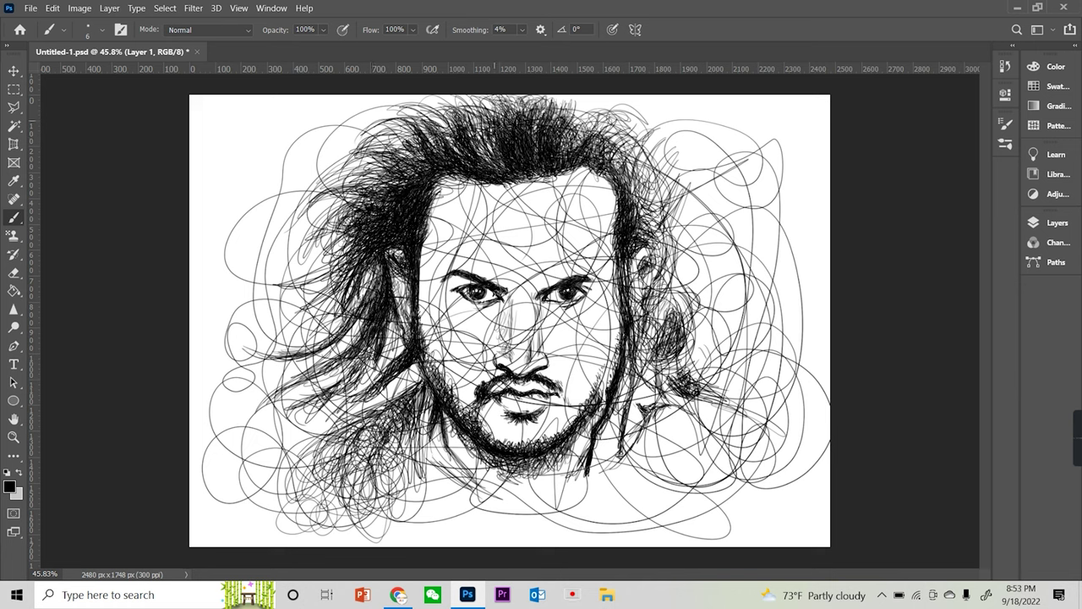
left_click_drag(541, 98, 480, 125)
left_click_drag(475, 97, 413, 142)
mouse_move(501, 97)
left_mouse_down()
mouse_move(457, 160)
mouse_move(477, 156)
left_mouse_up()
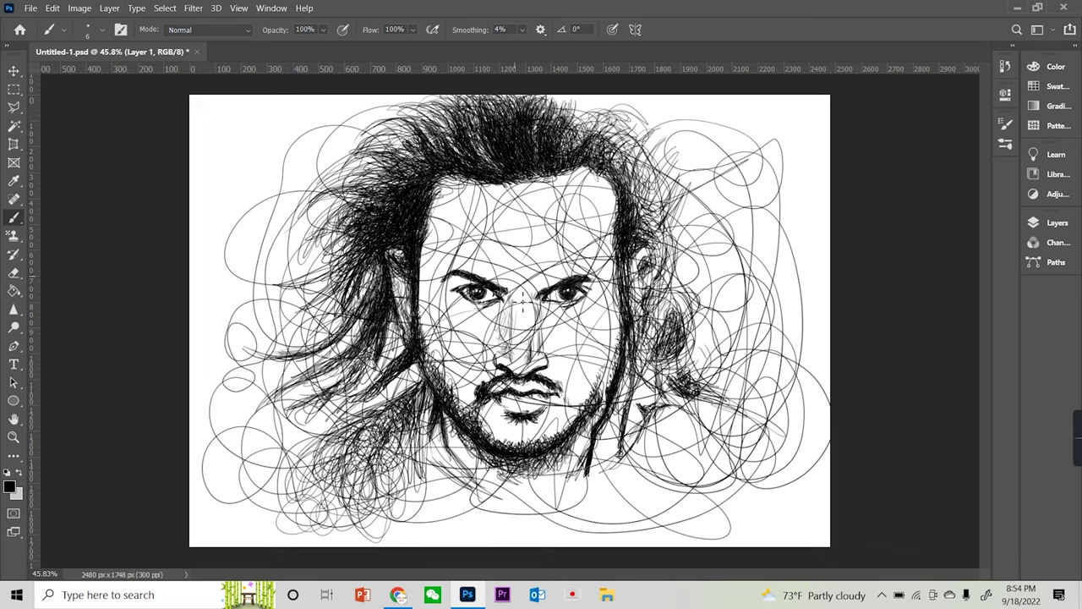
Hatch the top hair toward the right and the upper-right hair
mouse_move(602, 97)
left_mouse_down()
mouse_move(566, 137)
mouse_move(548, 132)
mouse_move(565, 159)
left_mouse_up()
left_click_drag(595, 96, 568, 113)
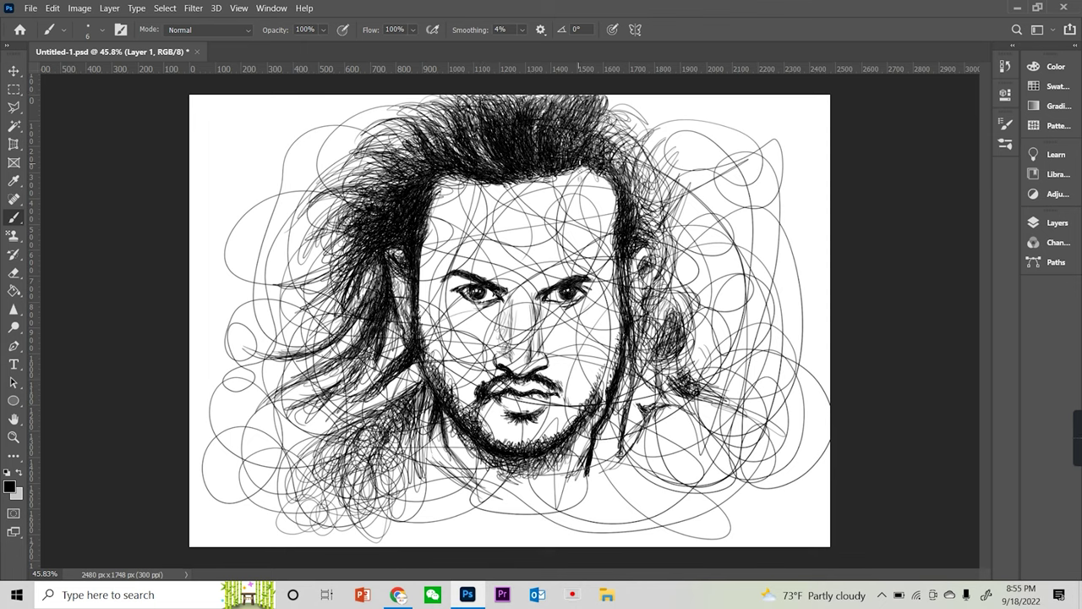
left_click_drag(626, 141, 583, 176)
left_click_drag(636, 108, 600, 174)
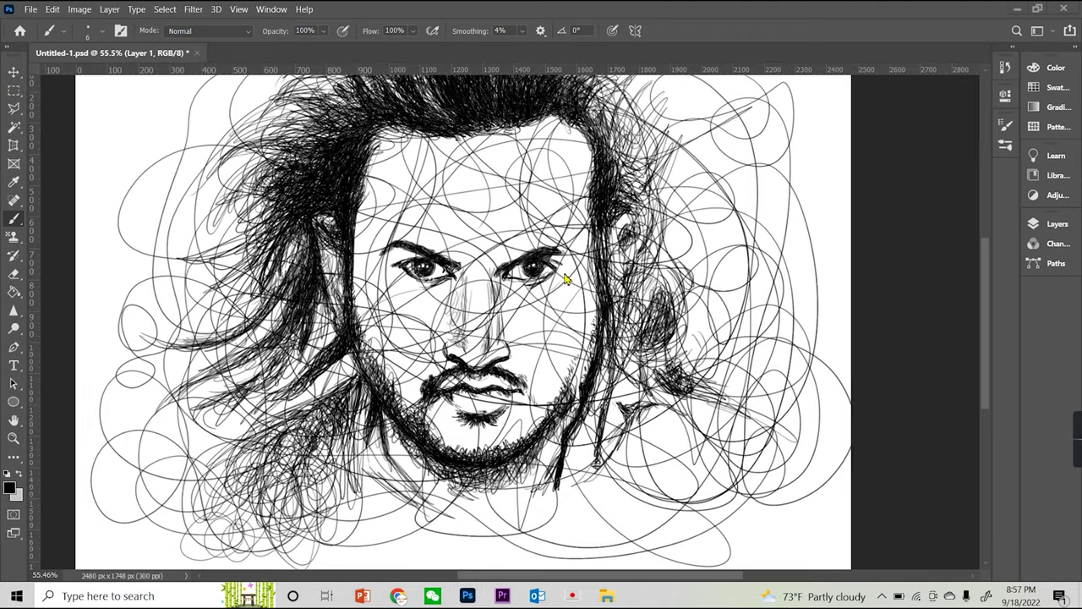
scroll(565, 280, "up", 2)
Lightly shade beside the right eye and add dark strands to the left hair
scroll(669, 201, "up", 2)
left_click_drag(597, 222, 578, 301)
left_click_drag(517, 277, 499, 315)
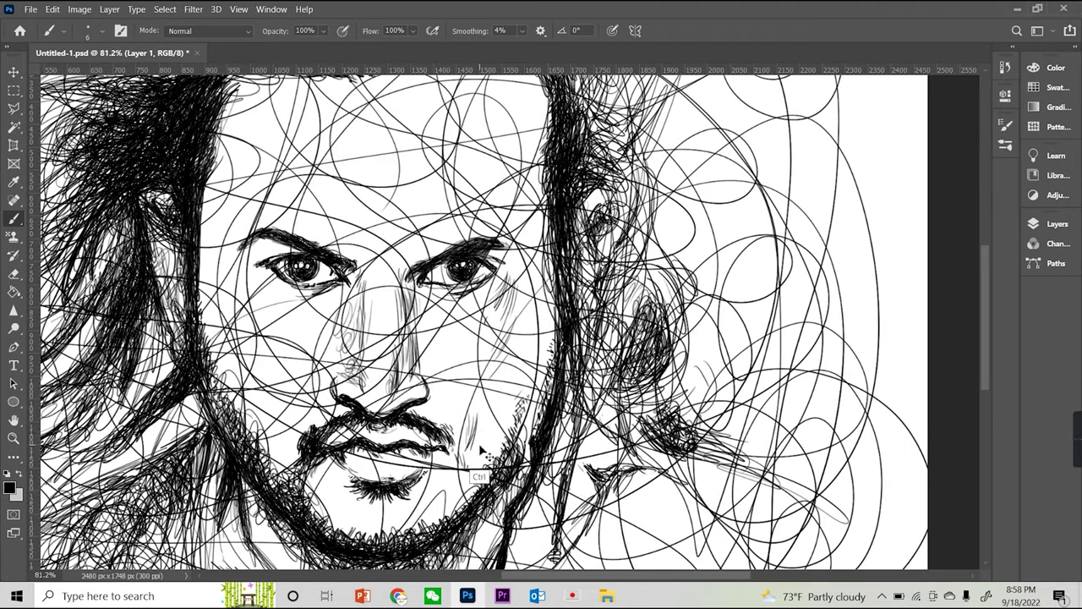
left_click_drag(166, 306, 156, 382)
left_click_drag(160, 306, 156, 398)
left_click_drag(152, 342, 186, 411)
left_click_drag(169, 474, 214, 438)
Scribble dense fur texture over the neck, chin and left hair and beard
left_click_drag(321, 422, 524, 516)
left_click_drag(338, 448, 507, 524)
mouse_move(389, 482)
left_mouse_down()
mouse_move(349, 490)
mouse_move(306, 398)
left_mouse_up()
mouse_move(300, 305)
left_mouse_down()
mouse_move(313, 524)
mouse_move(254, 422)
mouse_move(131, 371)
mouse_move(203, 287)
left_mouse_up()
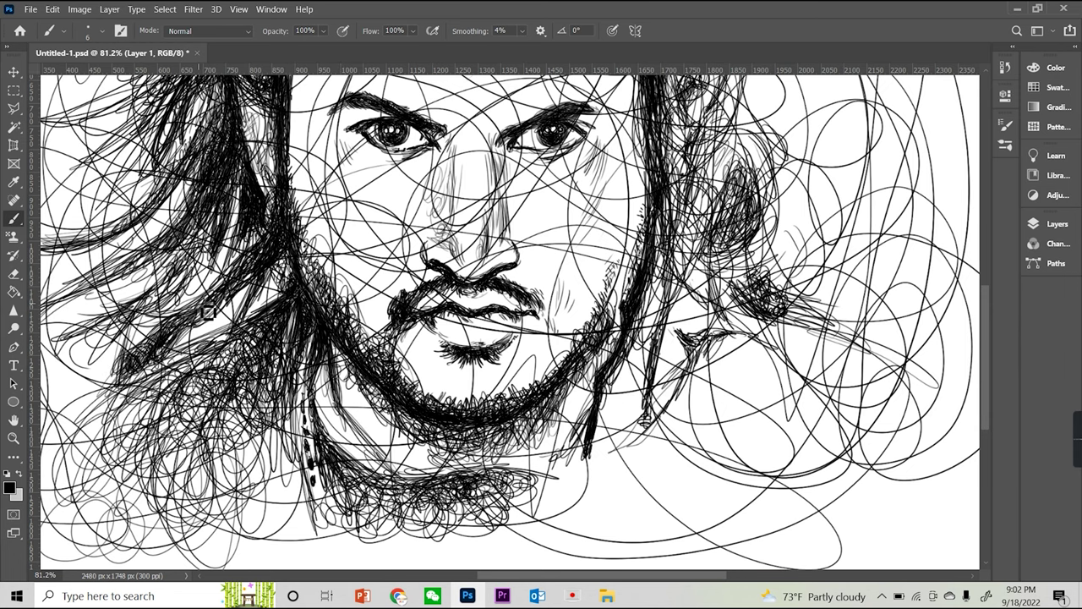
left_click_drag(102, 305, 220, 406)
left_click_drag(304, 355, 215, 514)
mouse_move(245, 338)
left_mouse_down()
mouse_move(217, 517)
mouse_move(297, 316)
mouse_move(266, 406)
mouse_move(355, 507)
mouse_move(384, 519)
mouse_move(273, 447)
mouse_move(279, 507)
mouse_move(245, 361)
left_mouse_up()
left_click_drag(189, 407, 108, 417)
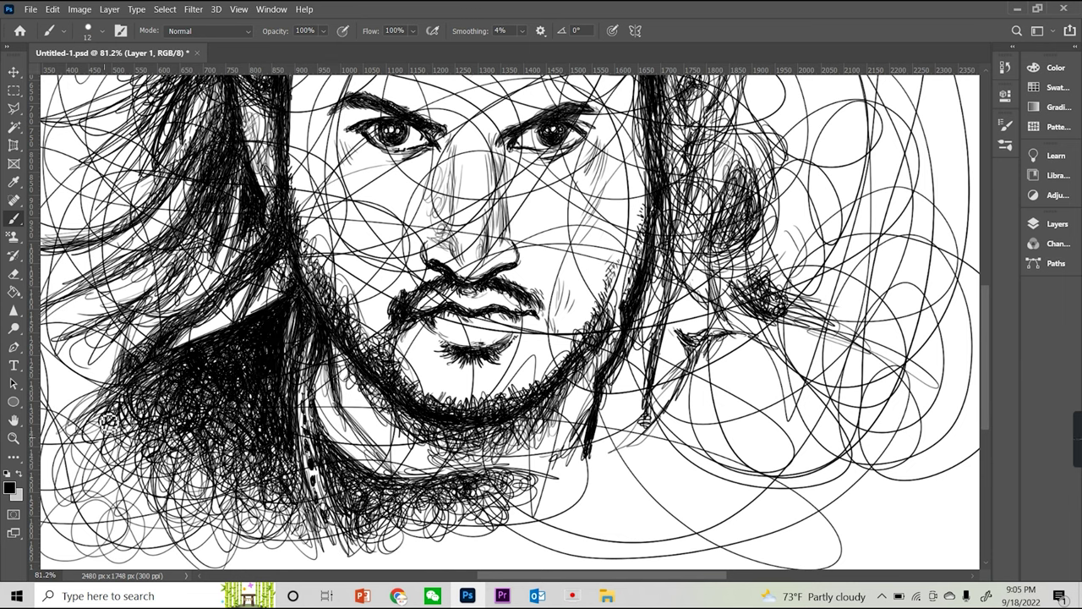
mouse_move(306, 365)
left_mouse_down()
mouse_move(279, 474)
mouse_move(592, 507)
mouse_move(507, 490)
left_mouse_up()
With a smaller brush, scribble dark fur along the lower beard and right shoulder
key("bracketleft")
key("bracketleft")
key("bracketleft")
mouse_move(642, 440)
left_mouse_down()
mouse_move(473, 525)
mouse_move(685, 448)
mouse_move(727, 279)
mouse_move(786, 312)
mouse_move(721, 267)
left_mouse_up()
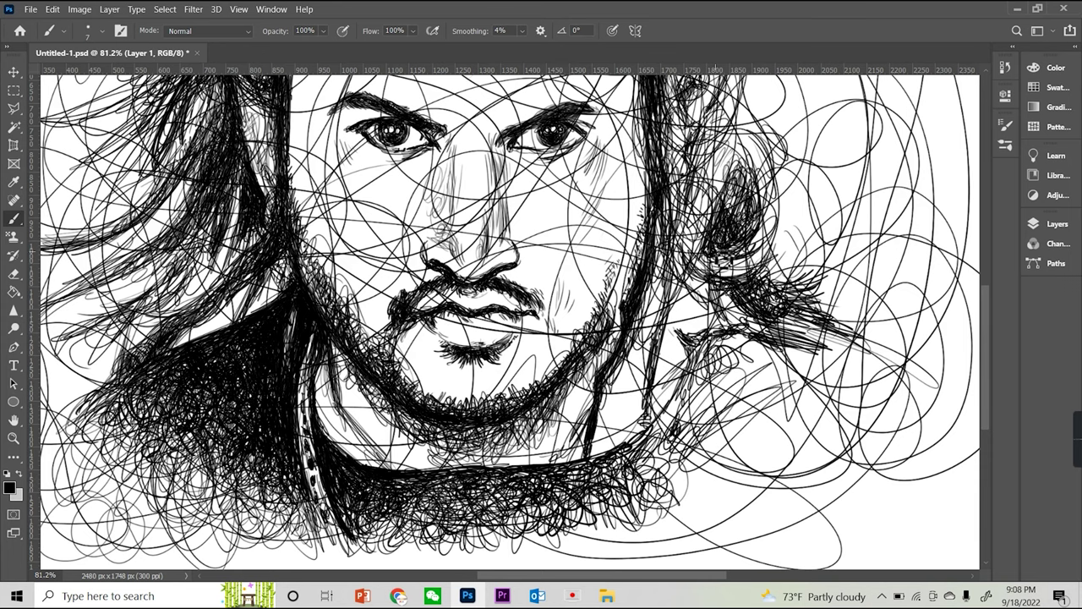
mouse_move(675, 328)
left_mouse_down()
mouse_move(761, 406)
mouse_move(660, 507)
mouse_move(744, 355)
mouse_move(722, 383)
mouse_move(727, 372)
mouse_move(812, 363)
mouse_move(761, 422)
mouse_move(728, 374)
mouse_move(695, 202)
mouse_move(719, 398)
mouse_move(651, 457)
mouse_move(685, 316)
mouse_move(575, 440)
mouse_move(507, 461)
mouse_move(355, 440)
mouse_move(482, 474)
left_mouse_up()
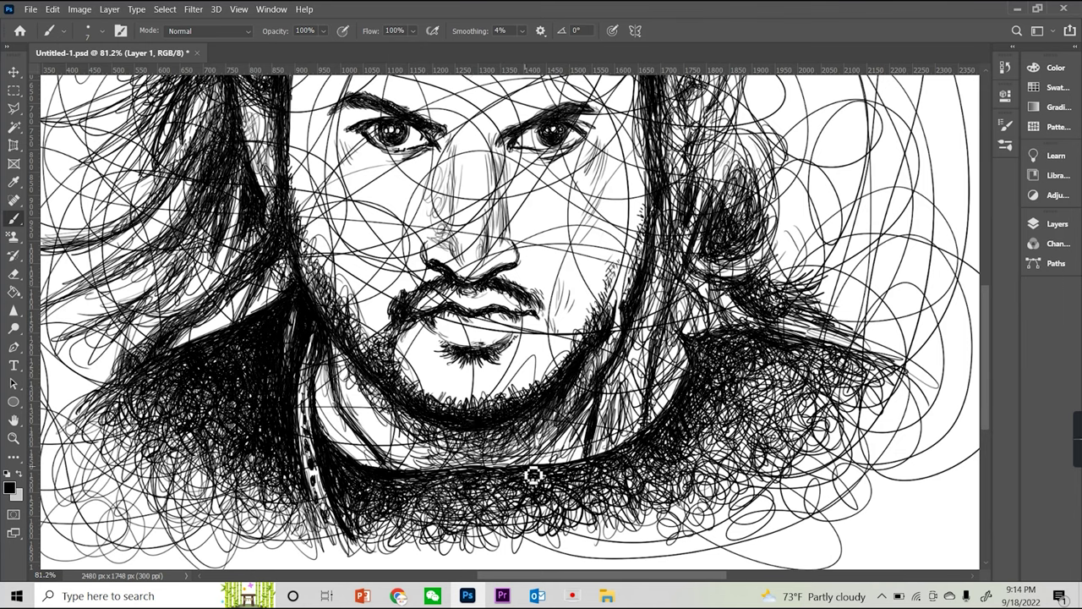
mouse_move(759, 338)
left_mouse_down()
mouse_move(879, 372)
mouse_move(803, 322)
left_mouse_up()
right_click(666, 223)
scroll(666, 442, "down", 3)
Hatch dark strokes through the right-side hair around the ear
scroll(666, 224, "down", 1)
right_click(666, 223)
left_click_drag(693, 288, 649, 221)
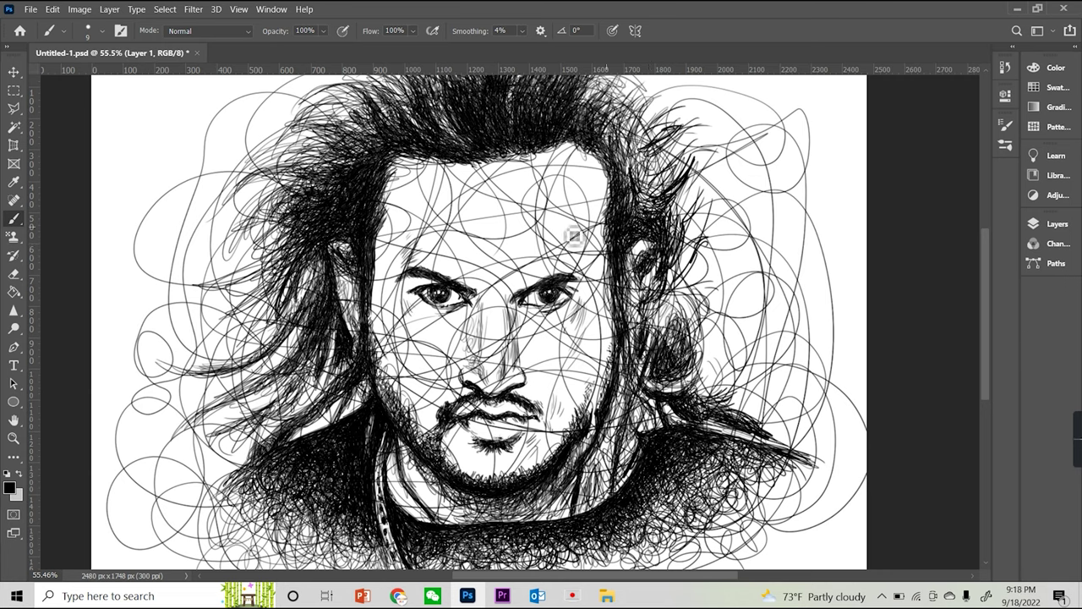
scroll(514, 387, "up", 1)
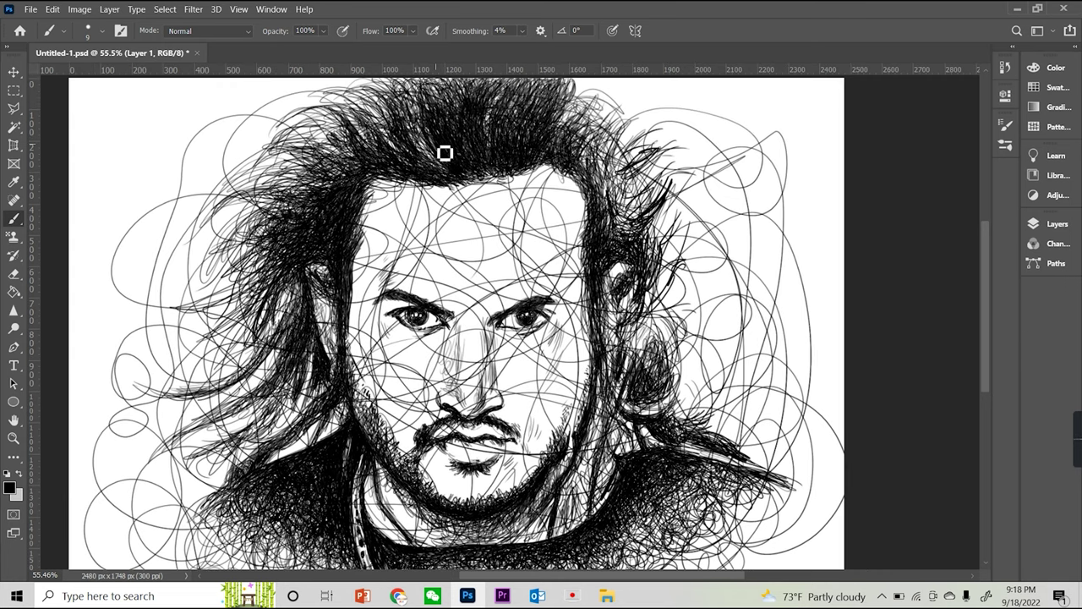
left_click_drag(618, 183, 686, 406)
left_click_drag(668, 338, 727, 440)
left_click_drag(702, 406, 651, 279)
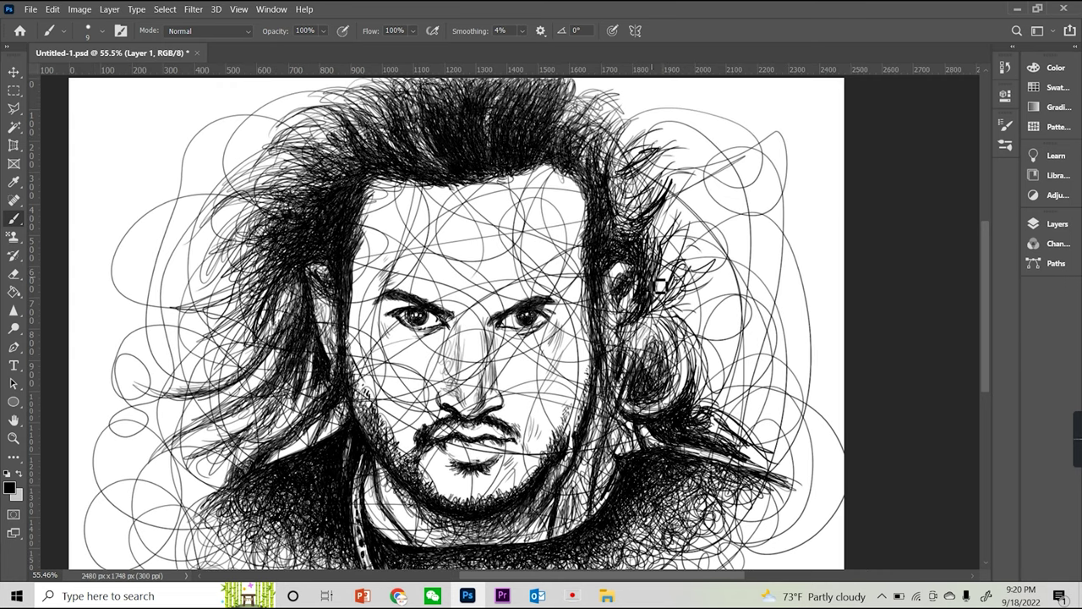
Darken the left-side hair with dark hatching and strands, including the upper-left area
mouse_move(166, 397)
left_mouse_down()
mouse_move(176, 302)
mouse_move(254, 262)
mouse_move(279, 330)
mouse_move(301, 296)
left_mouse_up()
left_click_drag(230, 344, 254, 221)
left_click_drag(190, 275, 321, 266)
mouse_move(169, 249)
left_mouse_down()
mouse_move(302, 207)
mouse_move(343, 137)
mouse_move(321, 164)
mouse_move(329, 203)
left_mouse_up()
left_click_drag(311, 285, 175, 332)
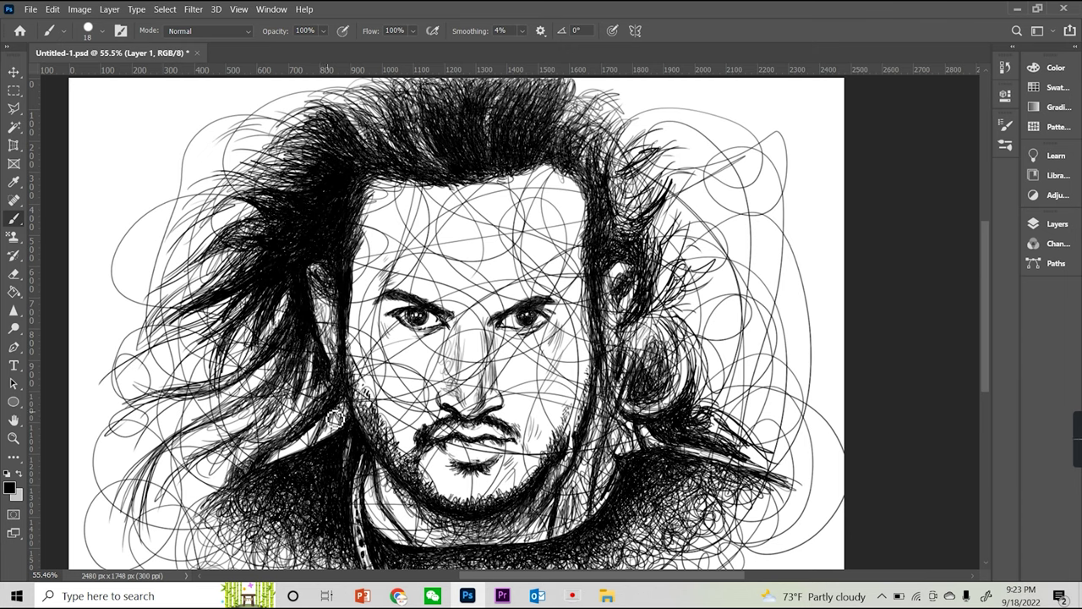
Hatch the upper-right hair, then use a smaller brush to extend strokes down the right side
scroll(468, 117, "up", 1)
mouse_move(425, 138)
left_mouse_down()
mouse_move(411, 145)
mouse_move(360, 257)
left_mouse_up()
left_click_drag(549, 135, 583, 199)
left_click_drag(591, 136, 573, 229)
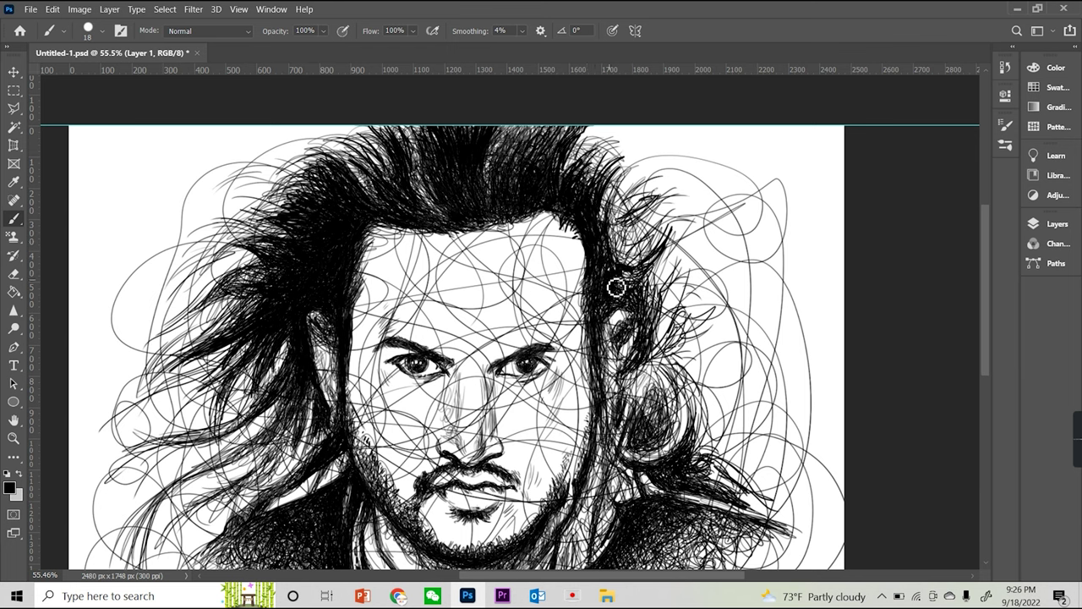
mouse_move(640, 438)
left_mouse_down()
mouse_move(718, 251)
mouse_move(664, 243)
mouse_move(686, 172)
mouse_move(710, 228)
left_mouse_up()
key("bracketleft")
mouse_move(676, 380)
left_mouse_down()
mouse_move(761, 473)
mouse_move(697, 392)
mouse_move(712, 295)
left_mouse_up()
scroll(605, 293, "down", 3)
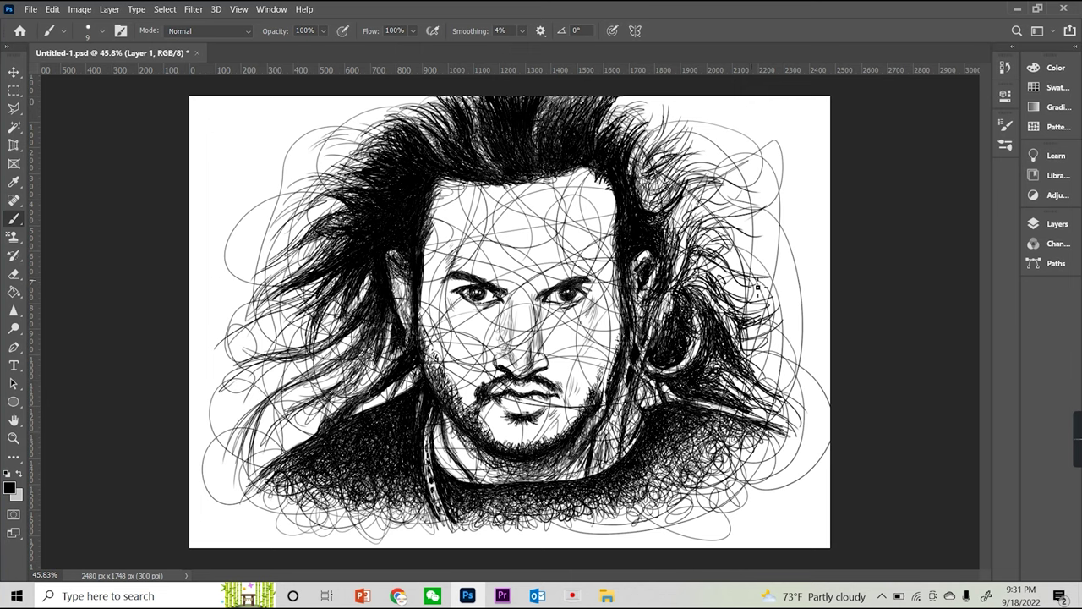
Darken the right-side hair, densely shade the lower-left shoulder, and stroke the upper-left hair
left_click_drag(787, 321, 693, 249)
left_click_drag(731, 241, 665, 182)
left_click_drag(684, 477, 806, 436)
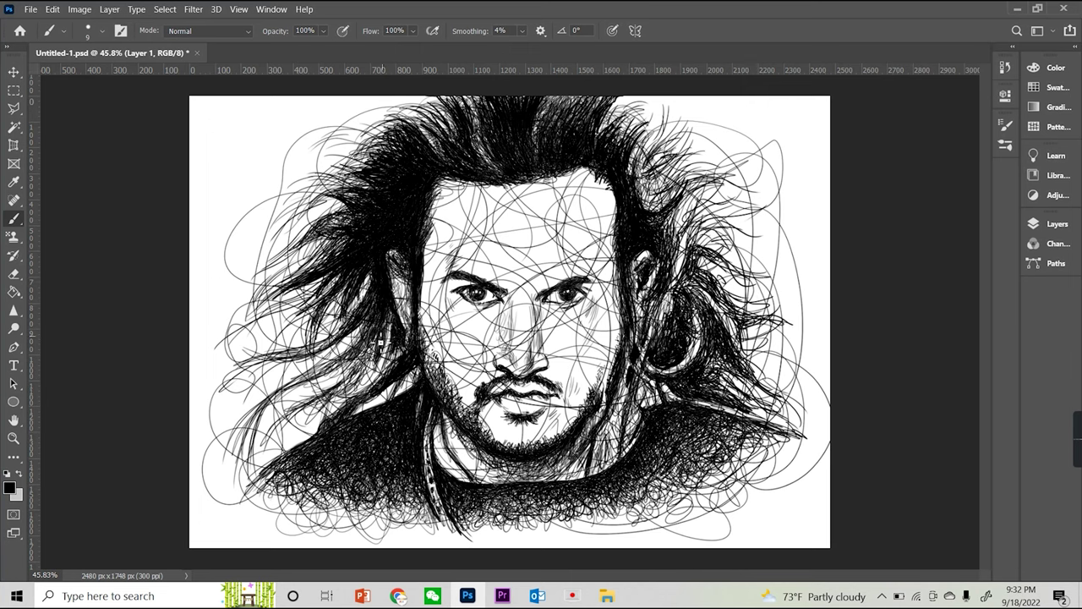
left_click_drag(295, 414, 220, 499)
left_click_drag(296, 461, 237, 536)
mouse_move(245, 473)
left_mouse_down()
mouse_move(339, 520)
mouse_move(381, 520)
left_mouse_up()
left_click_drag(292, 169, 383, 144)
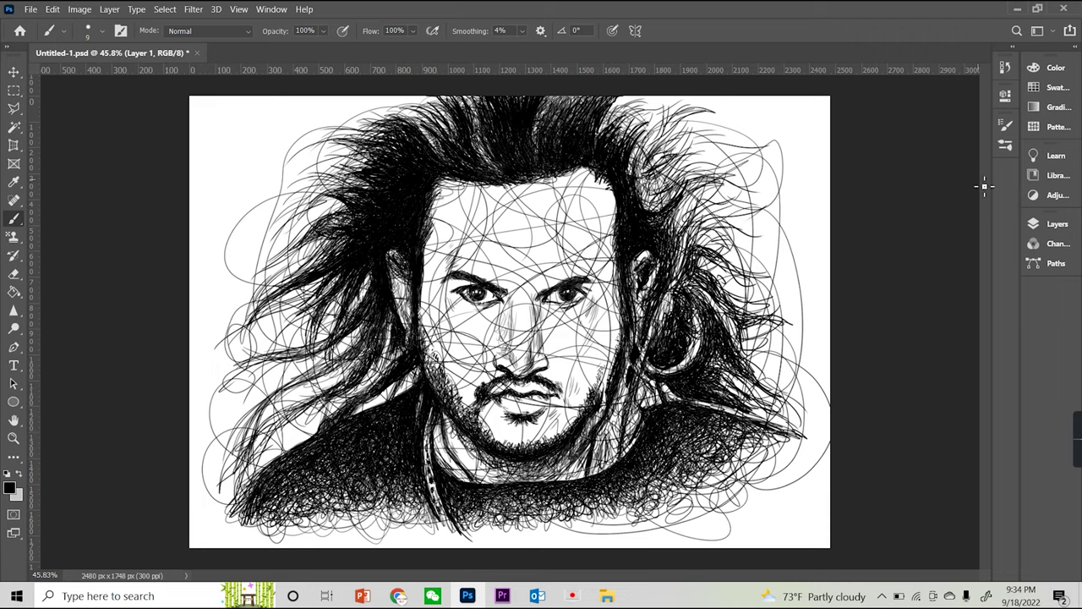
Scribble light gray hatching across the forehead with a smaller brush, darkening its right edge
key("bracketleft")
key("bracketleft")
key("bracketleft")
scroll(585, 175, "up", 3)
left_click_drag(549, 178, 626, 296)
mouse_move(508, 288)
left_mouse_down()
mouse_move(568, 198)
mouse_move(524, 253)
left_mouse_up()
left_click_drag(423, 237, 460, 291)
key("bracketright")
key("bracketright")
left_click_drag(554, 203, 575, 167)
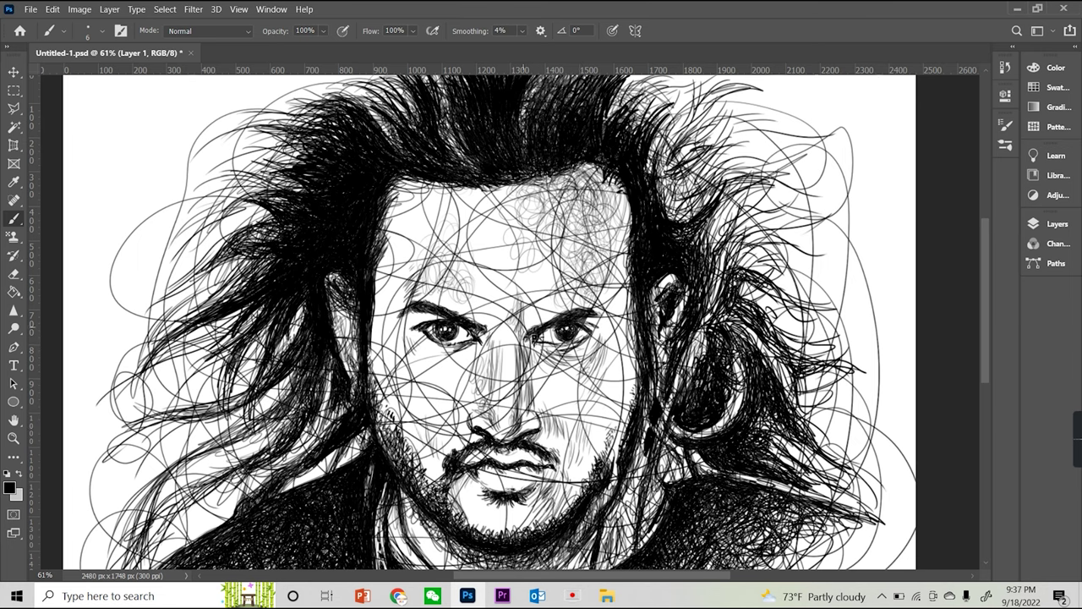
left_click_drag(619, 275, 623, 211)
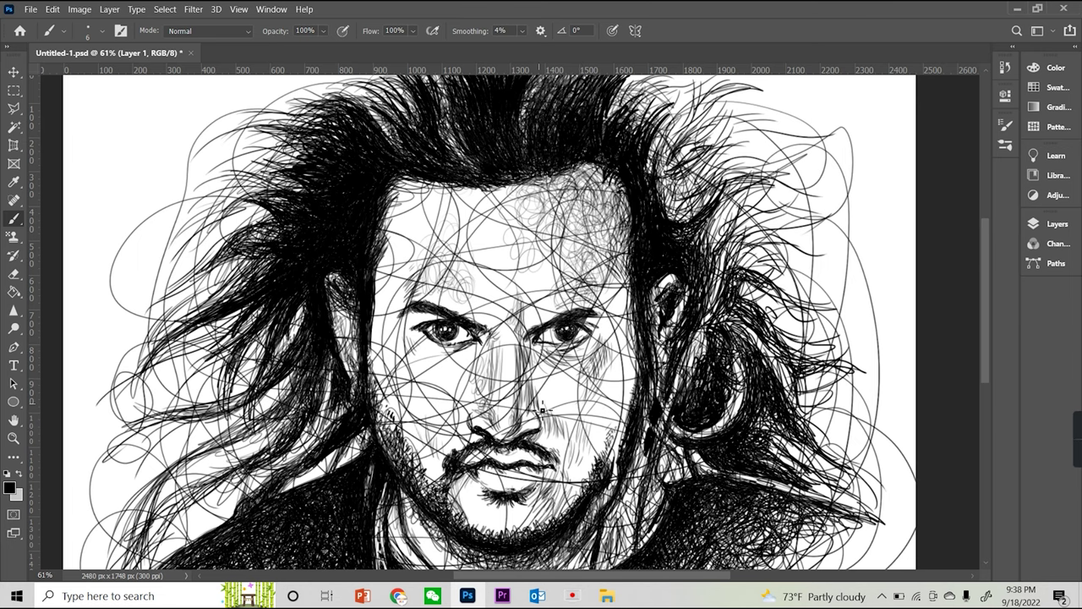
Adjust the brush size through the brush options menu
scroll(656, 309, "down", 2)
right_click(541, 224)
key("Escape")
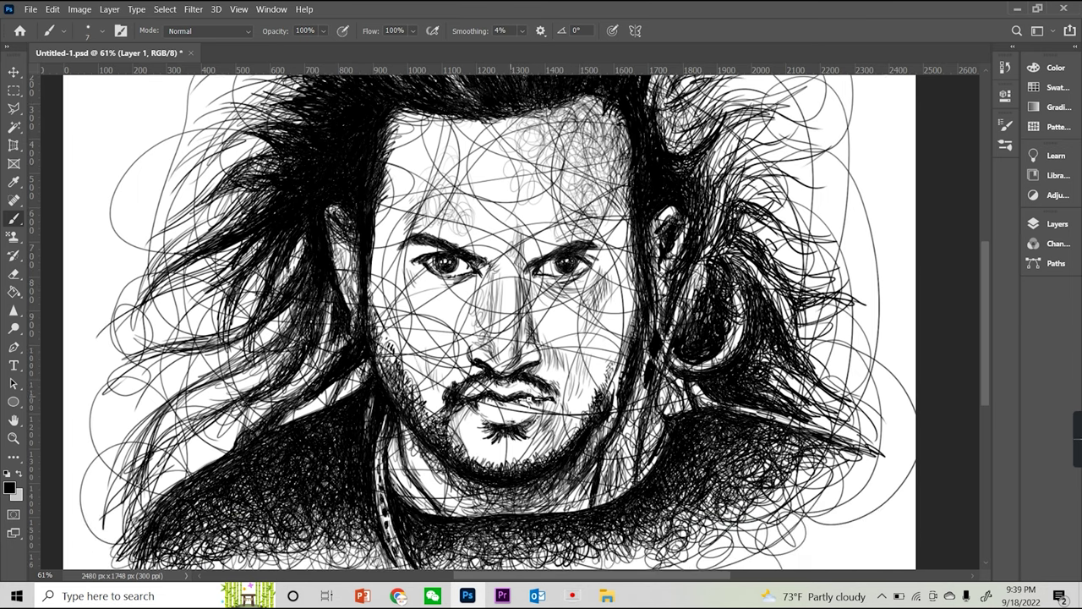
right_click(608, 412)
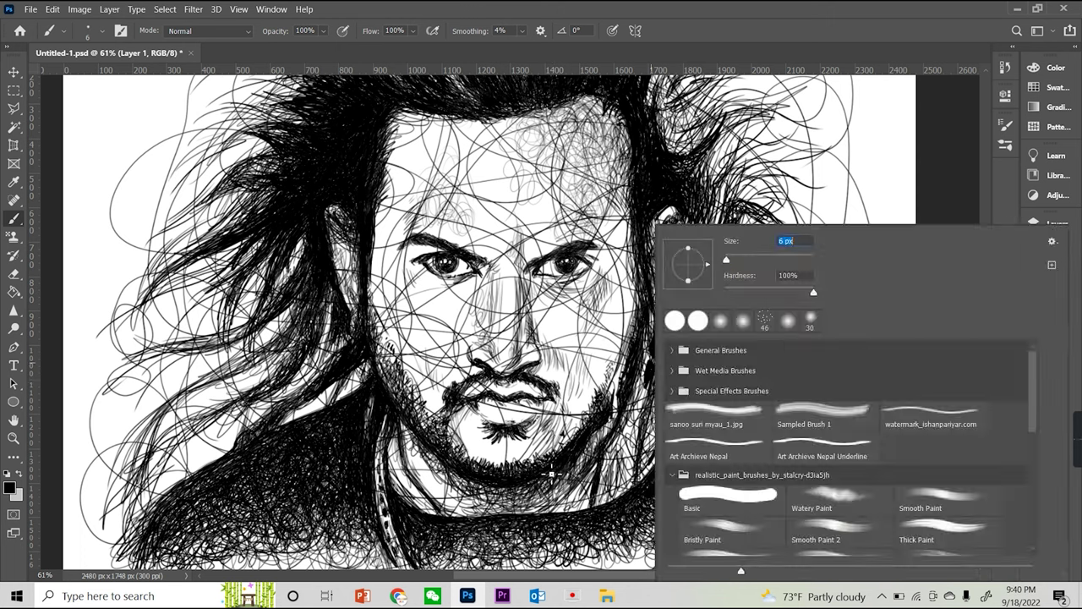
key("Escape")
scroll(584, 389, "down", 2)
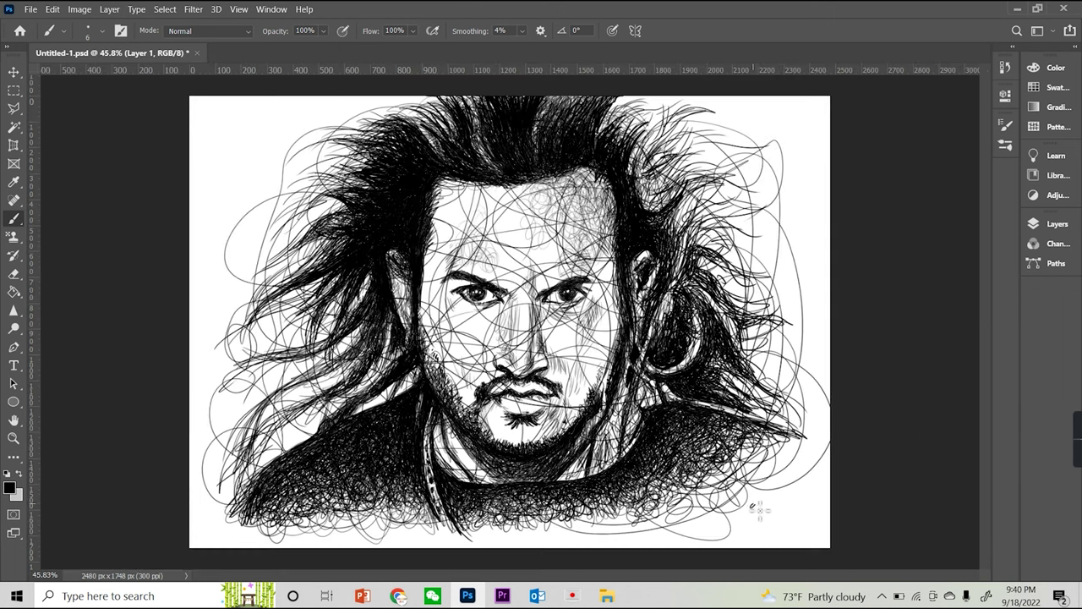